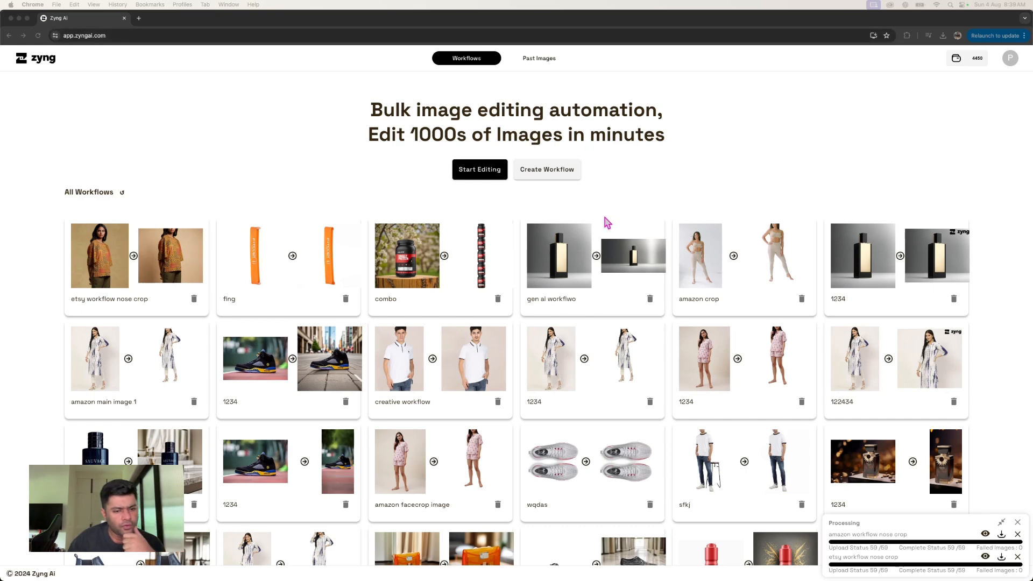
- Open the "etsy workflow nose crop" workflow and delete all of its existing workflow steps
left_click(179, 245)
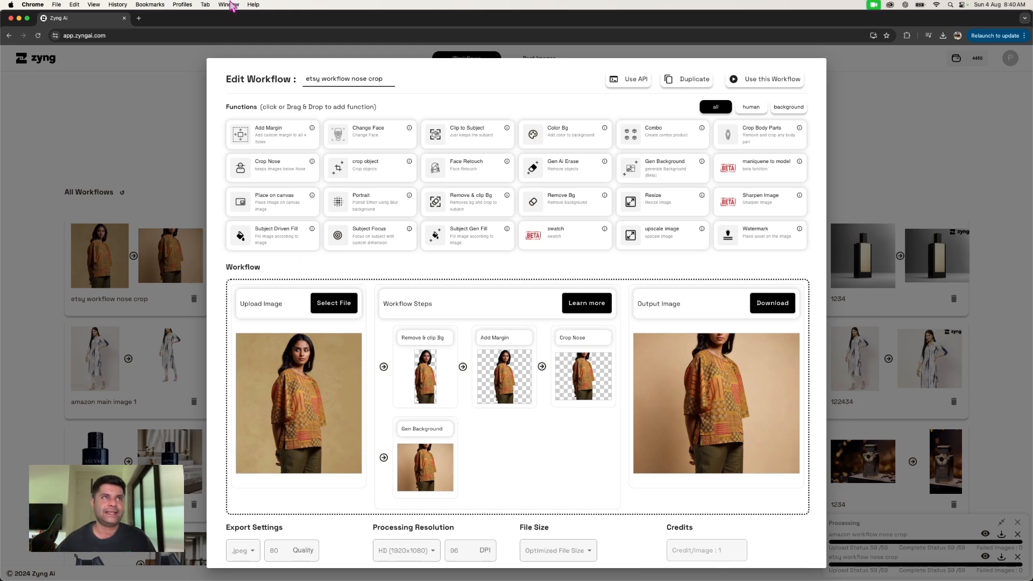
mouse_move(436, 357)
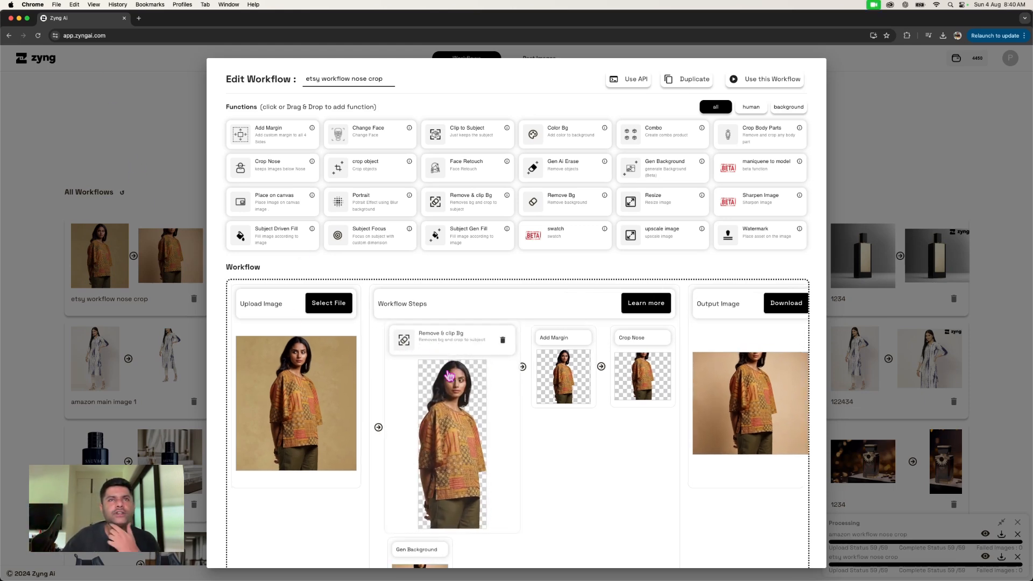
left_click(502, 341)
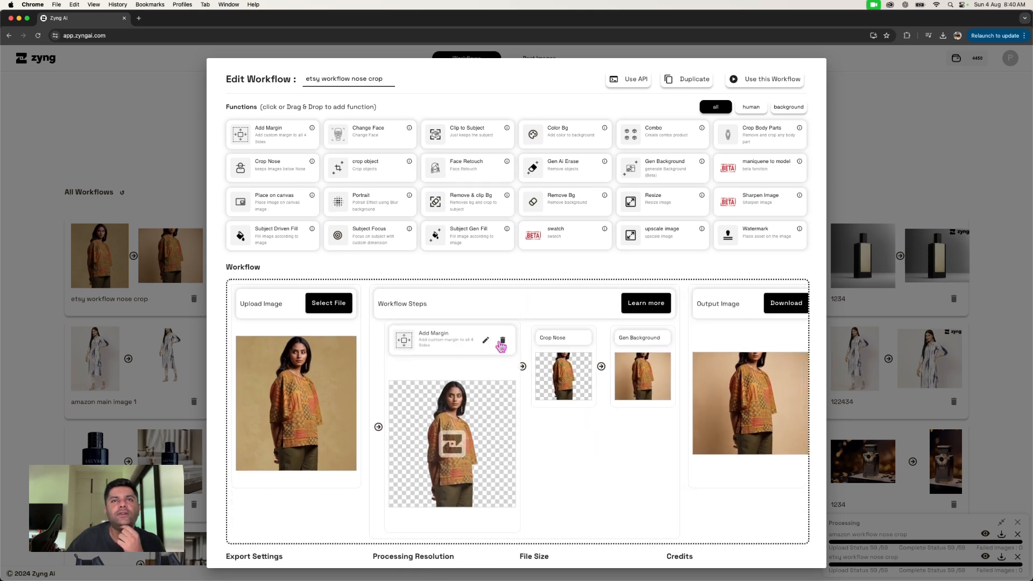
left_click(501, 341)
left_click(513, 341)
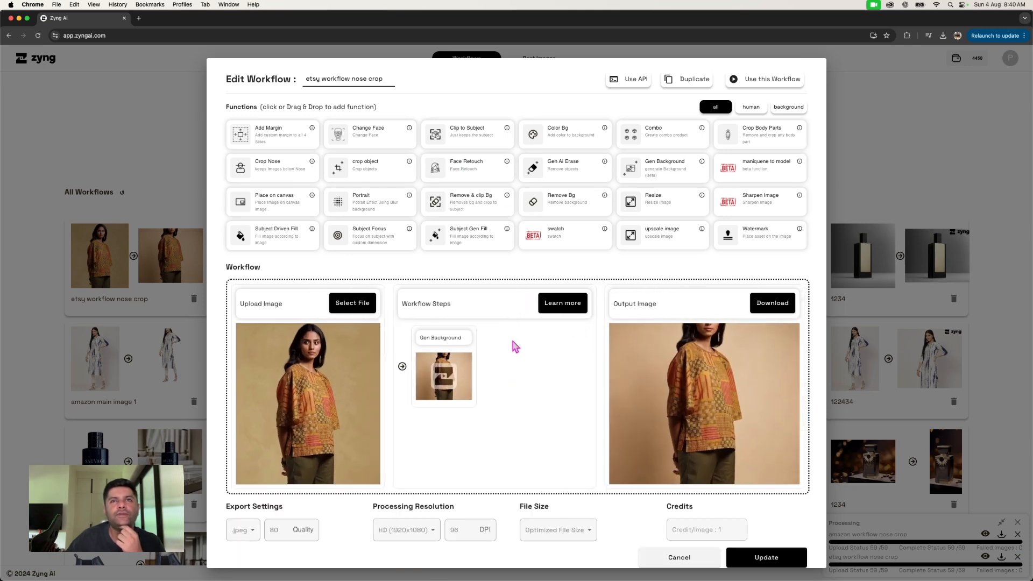
left_click(524, 342)
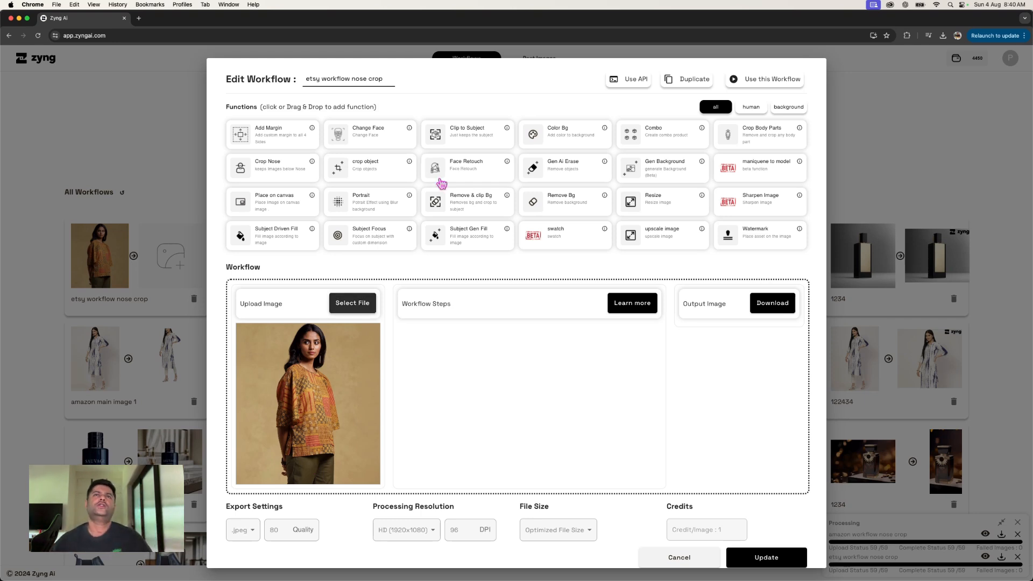
- Add the Remove & clip Bg, Crop Nose and Add Margin functions to the workflow in that order
left_click(460, 211)
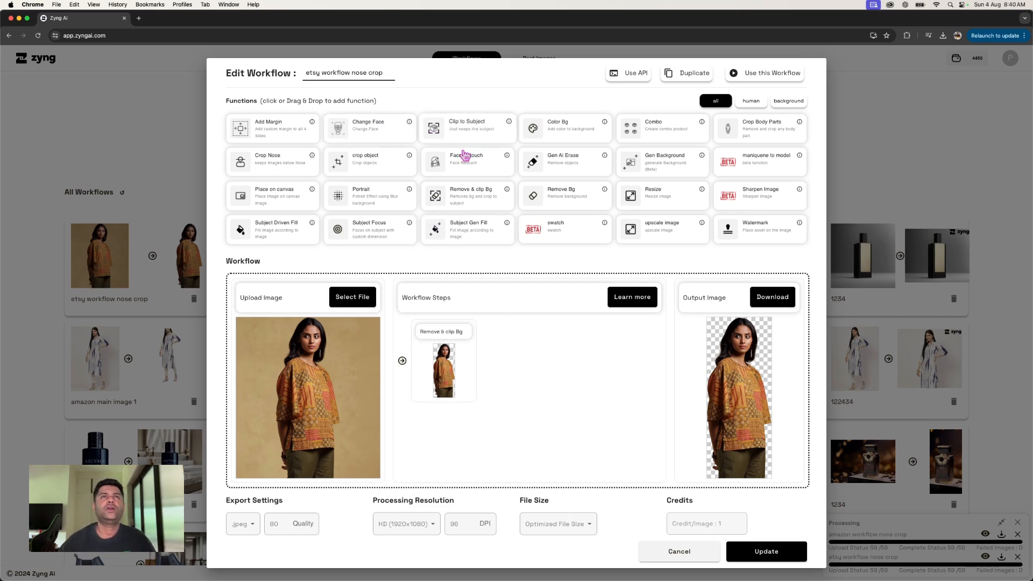
left_click(280, 168)
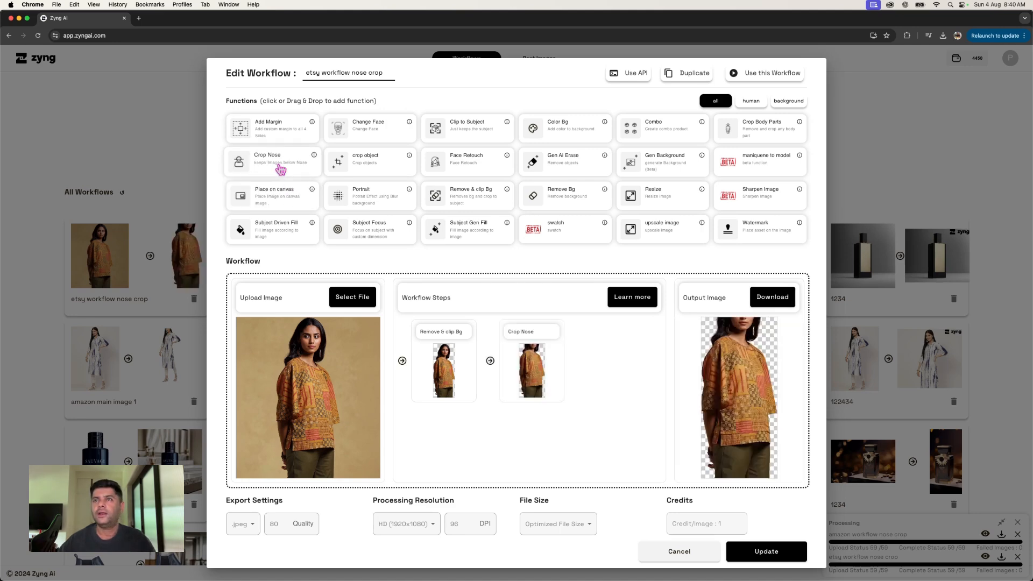
left_click(267, 138)
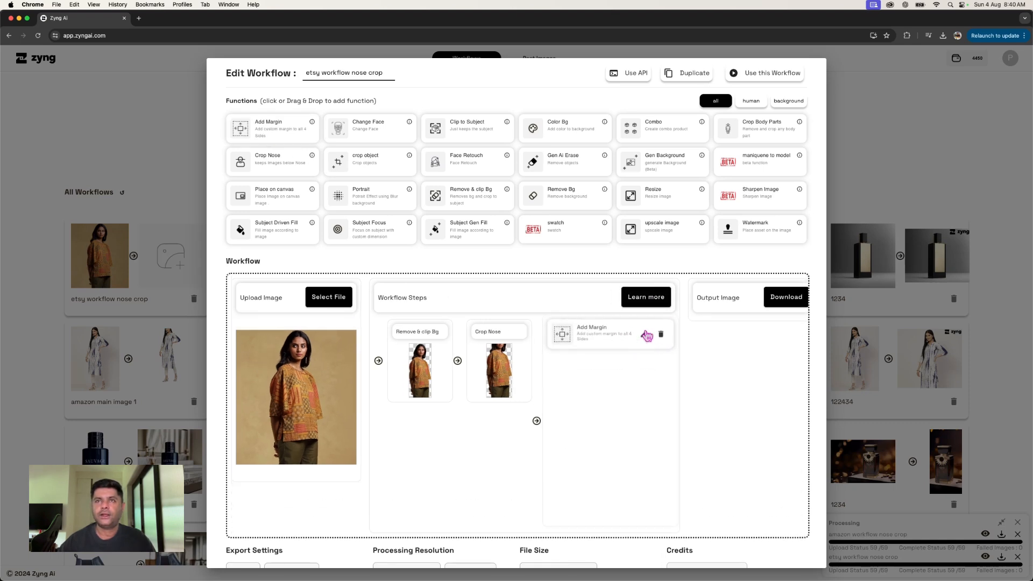
- Set the Add Margin canvas to a width of 1316 and a height of 1468
left_click(642, 338)
left_click(460, 218)
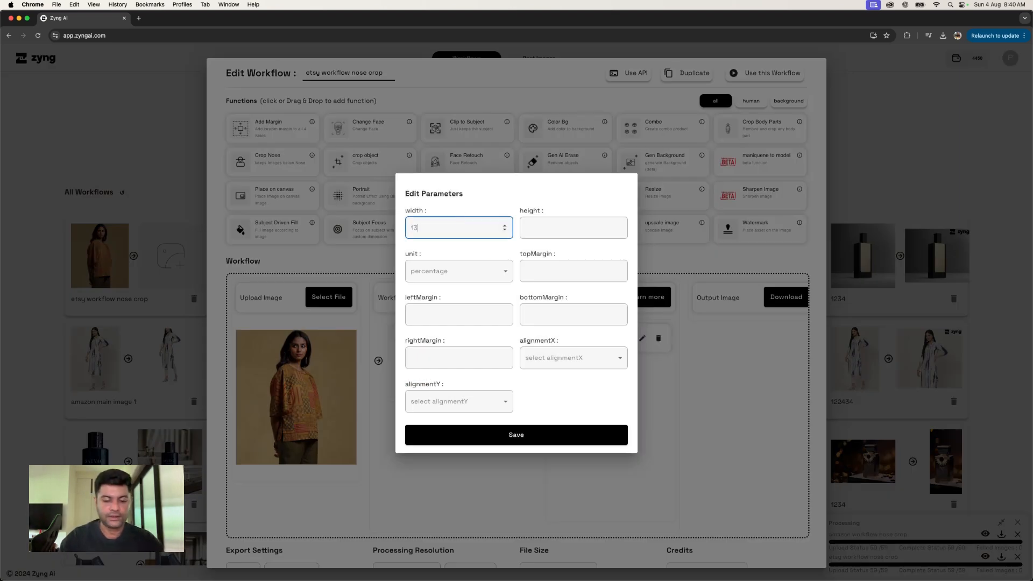
type("1316")
key("Tab")
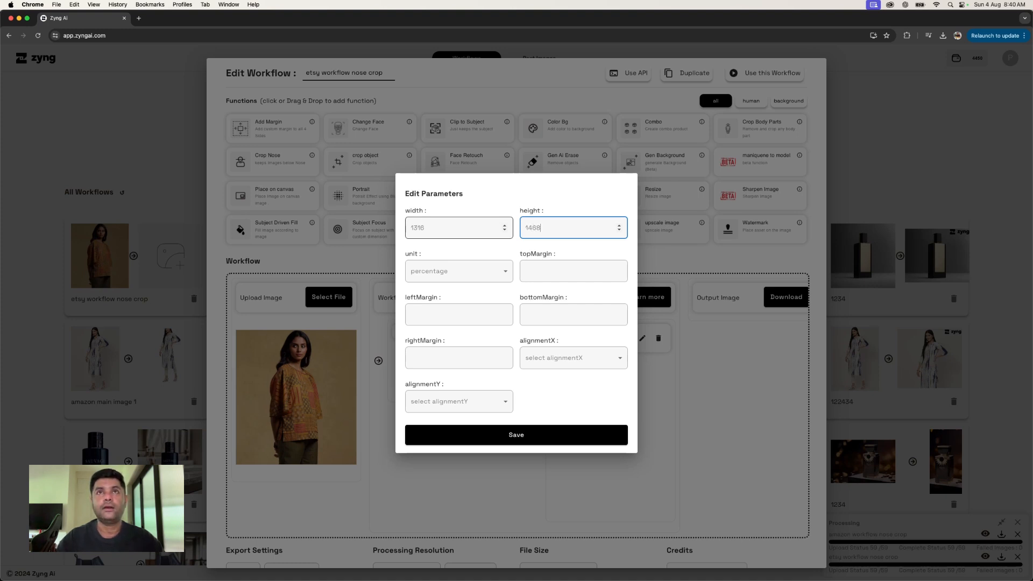
- Set the Add Margin top and bottom margins to 00 and the left and right margins to 10
left_click(552, 275)
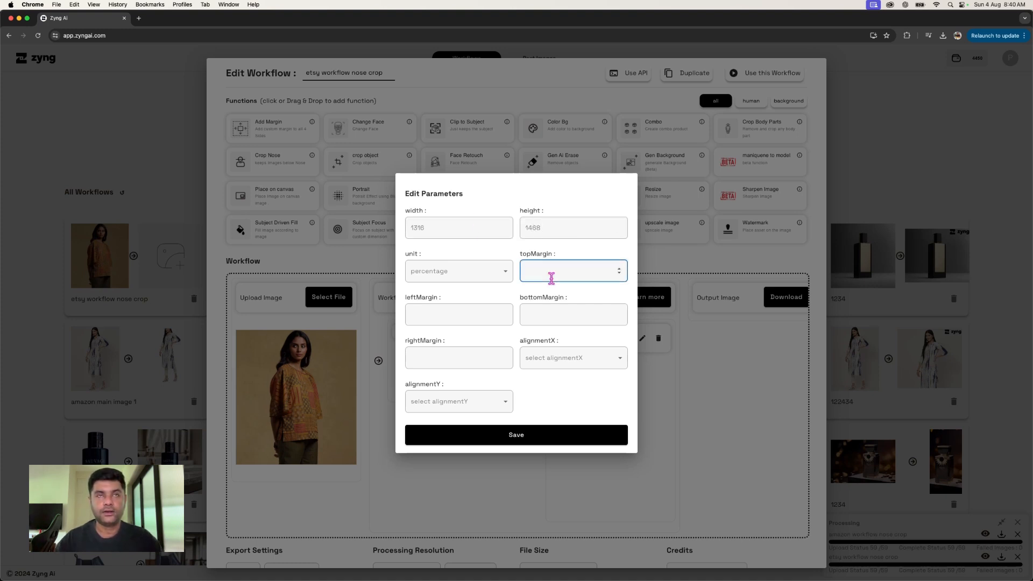
type("00")
key("Tab")
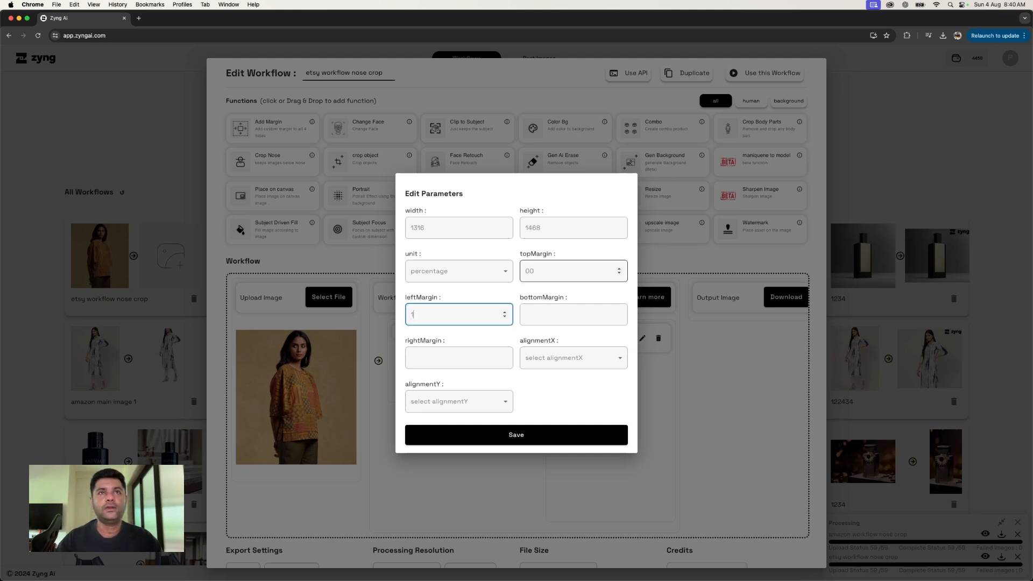
type("10")
key("Tab")
type("00")
key("Tab")
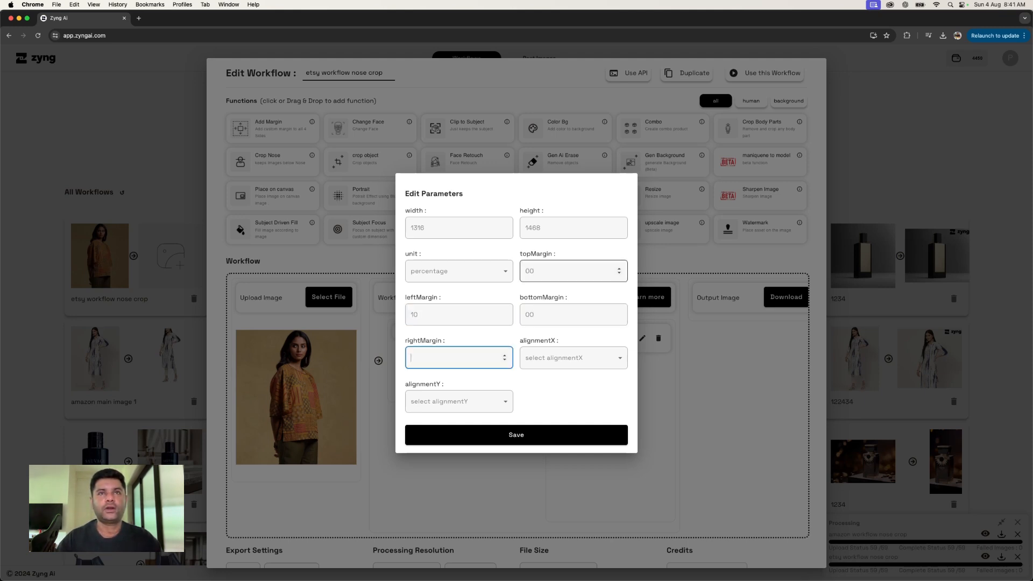
type("10")
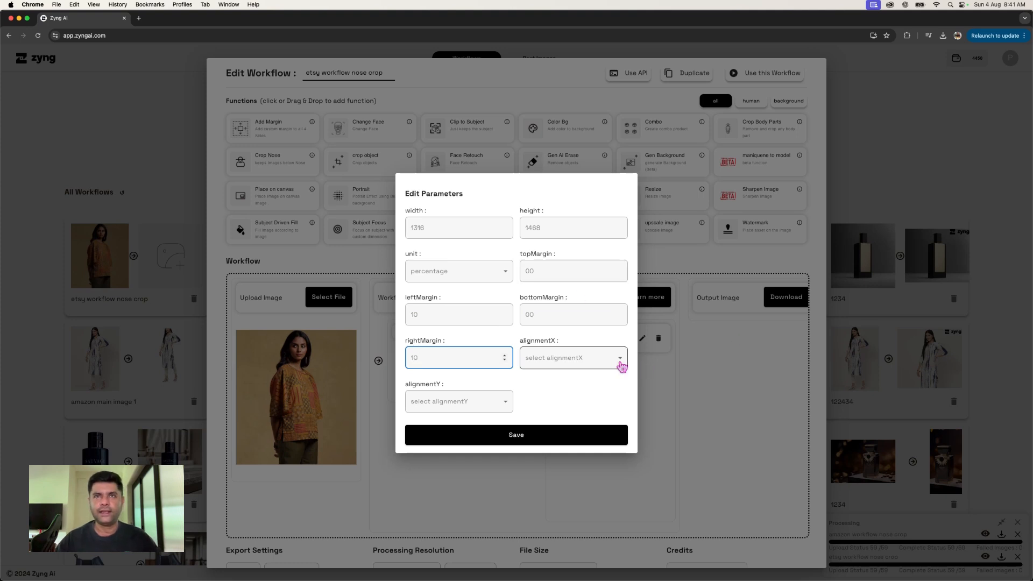
- Set both alignmentX and alignmentY to Center alignment and save the Add Margin parameters
left_click(627, 357)
left_click(607, 424)
left_click(473, 408)
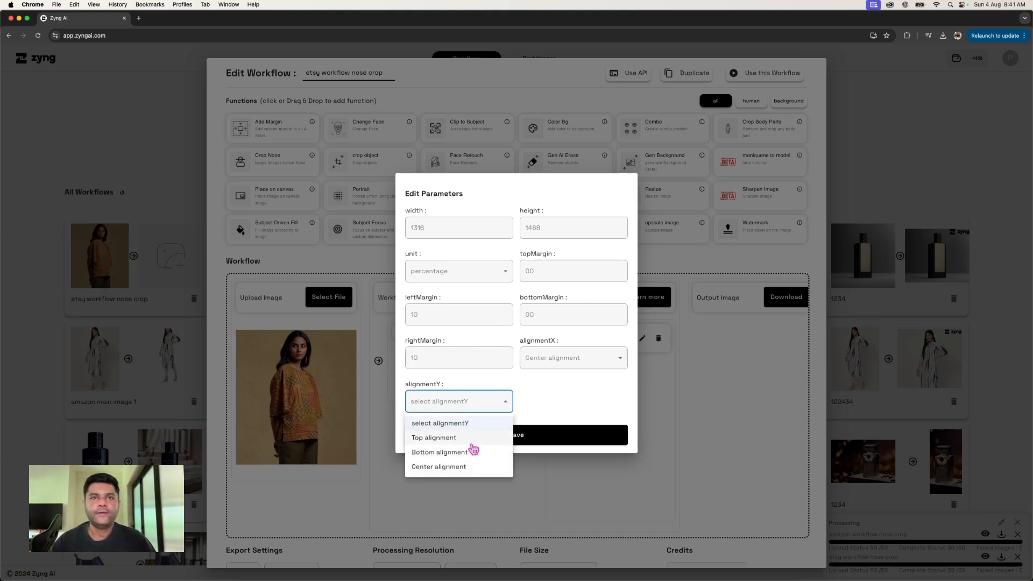
left_click(473, 468)
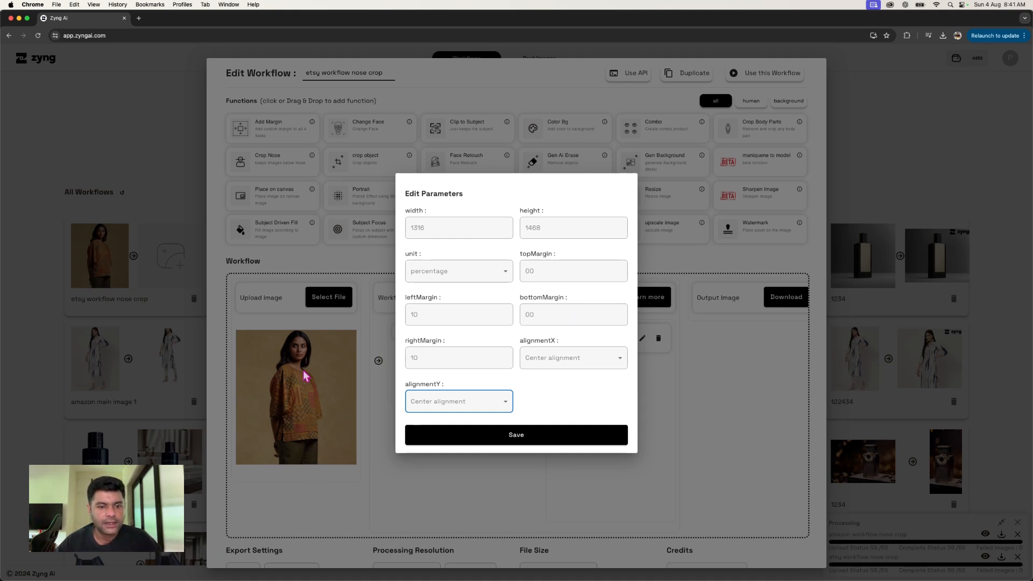
left_click(538, 435)
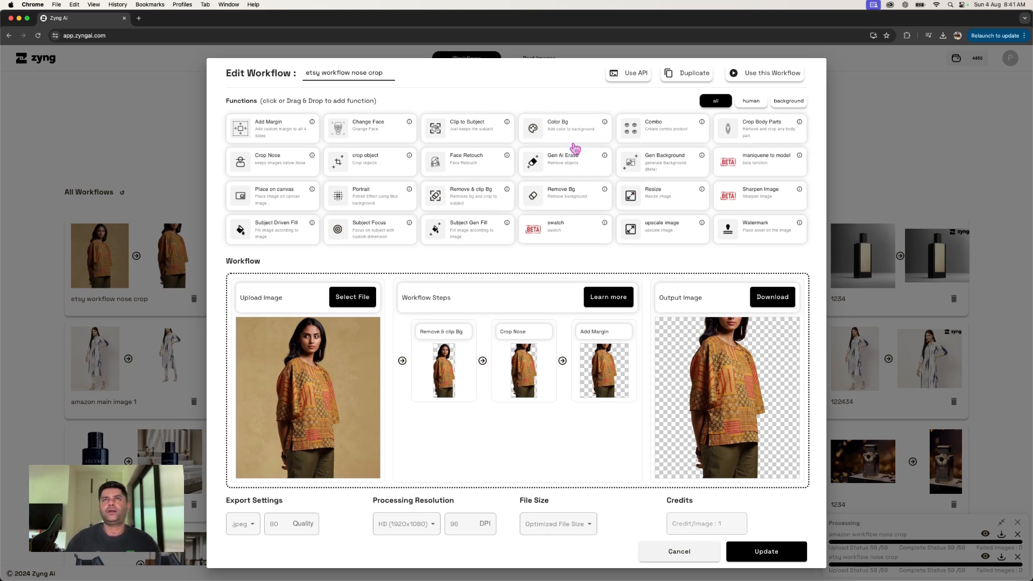
- Add a Color Bg function after Add Margin and save it with a light grey background colour
left_click_drag(562, 148, 463, 437)
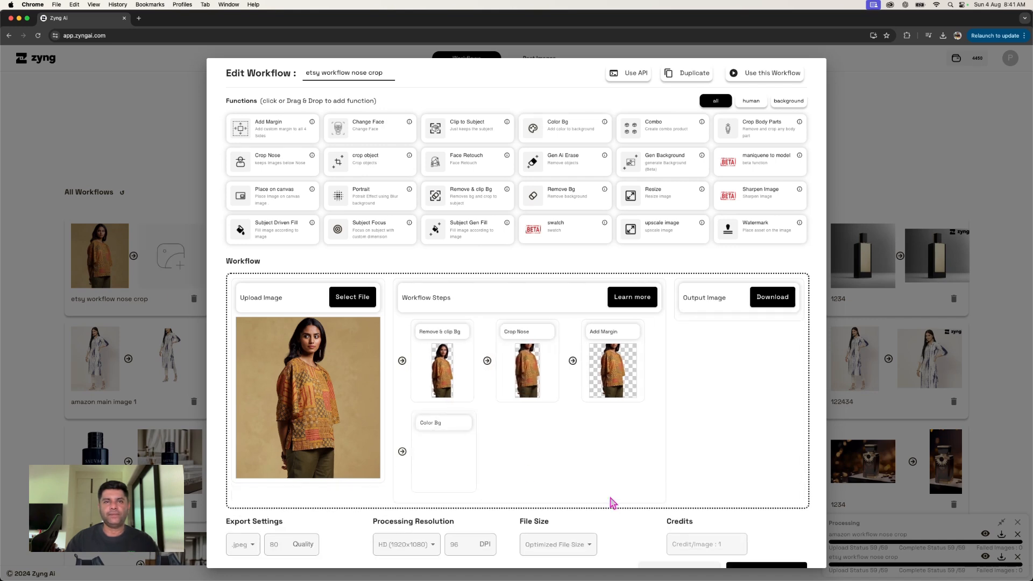
left_click(485, 426)
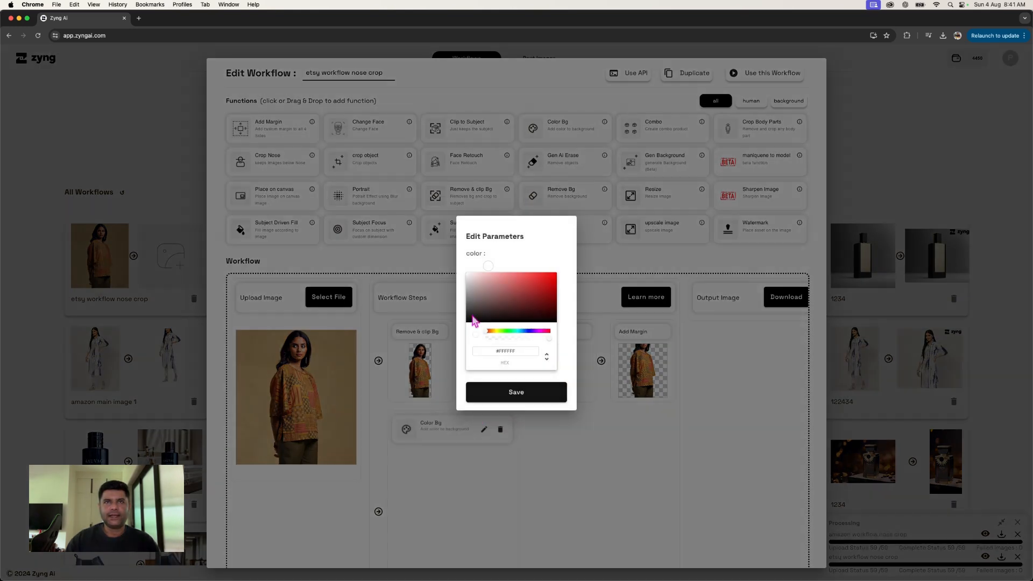
left_click(473, 279)
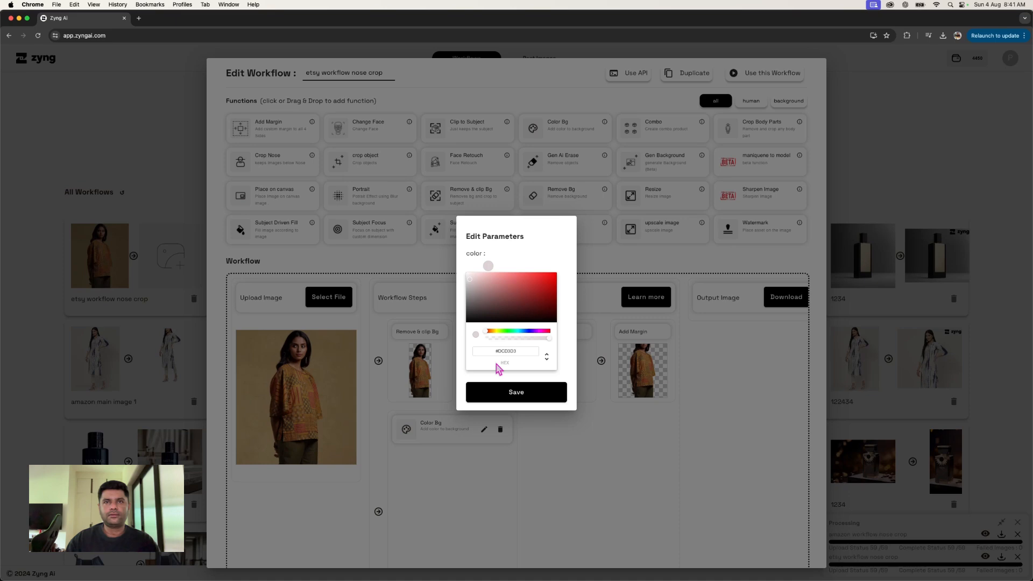
left_click(511, 392)
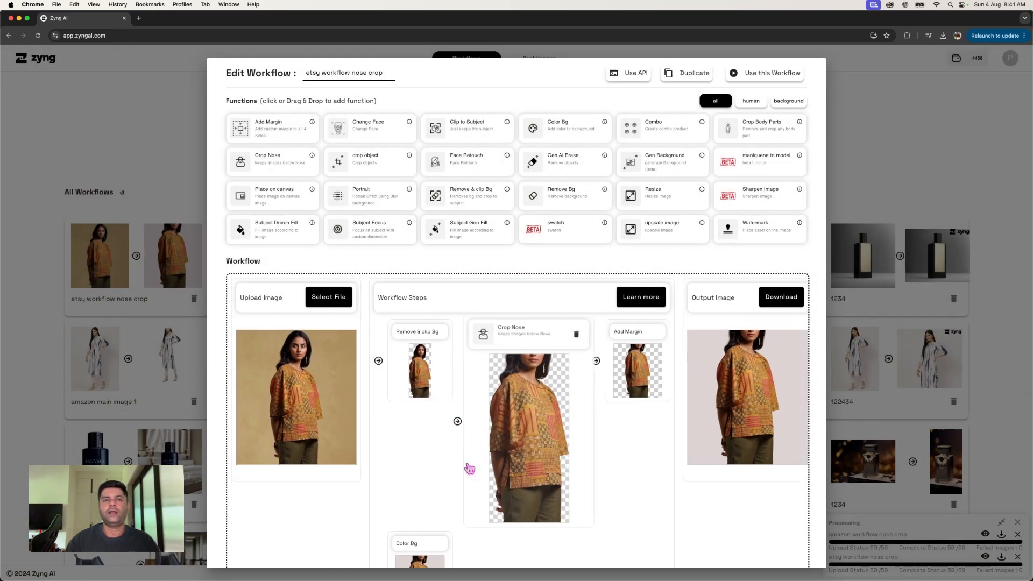
- Change the Color Bg step's colour to white (#FFFFFF) and save it
left_click(486, 427)
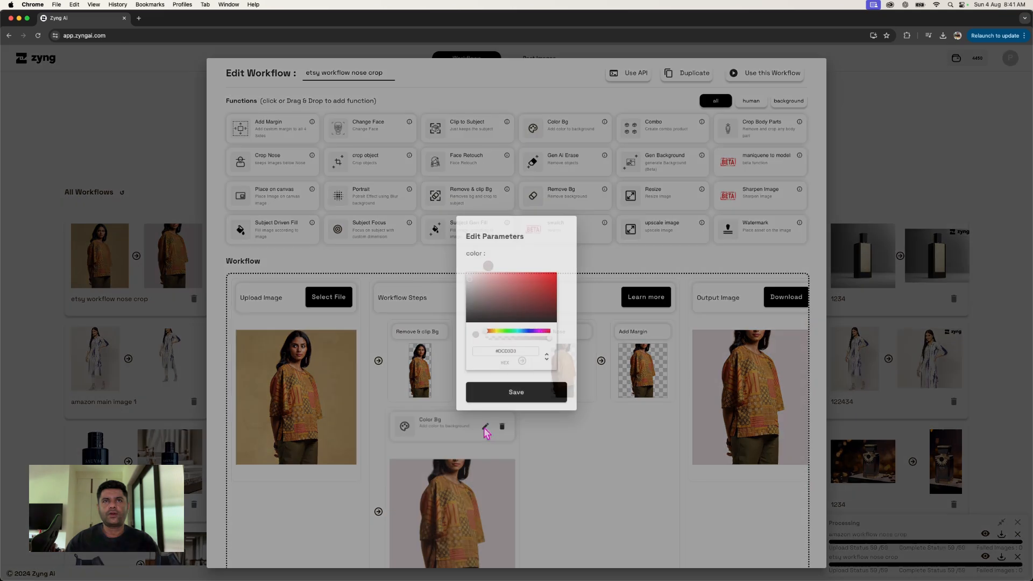
left_click(546, 357)
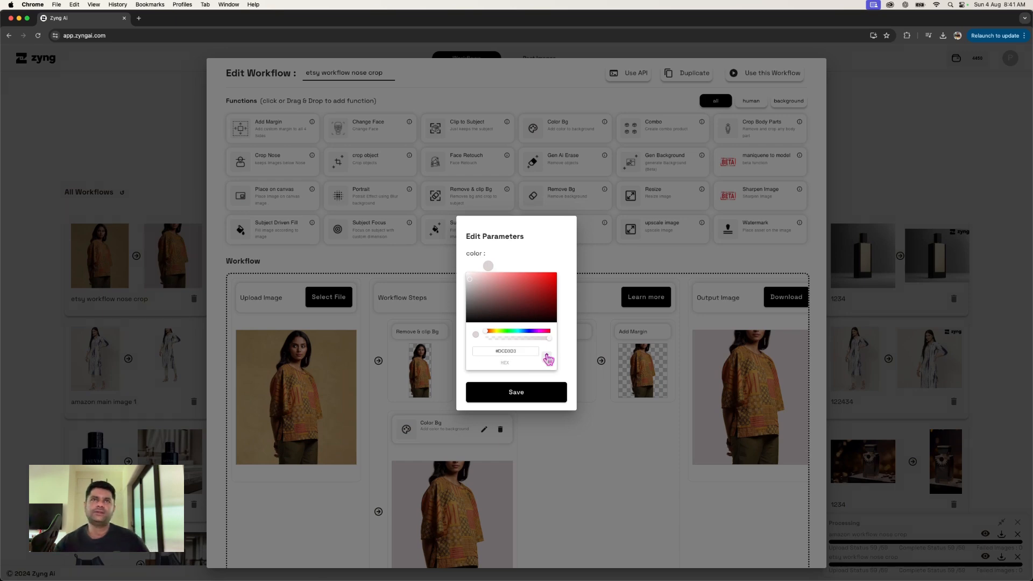
left_click(466, 279)
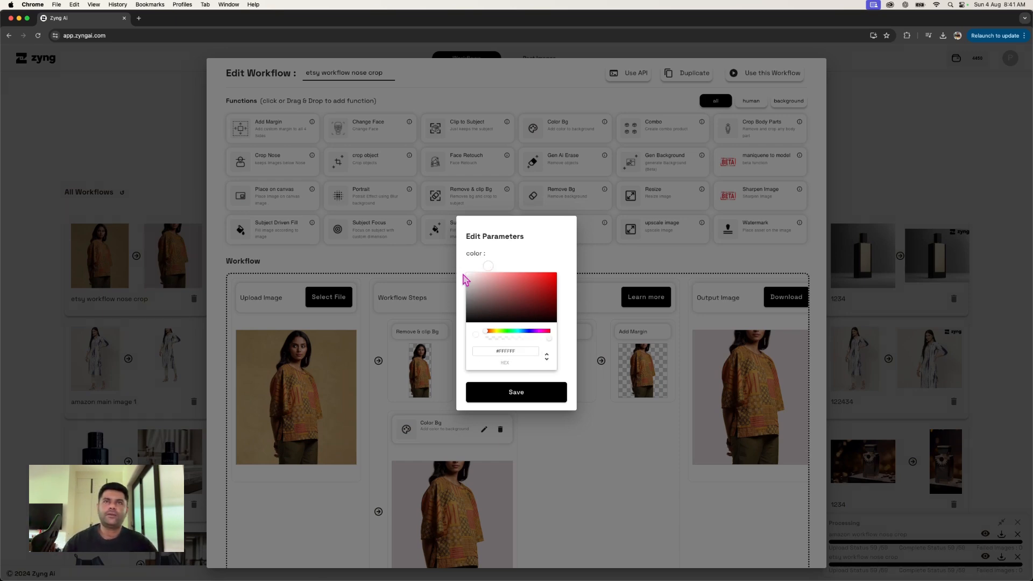
left_click(477, 391)
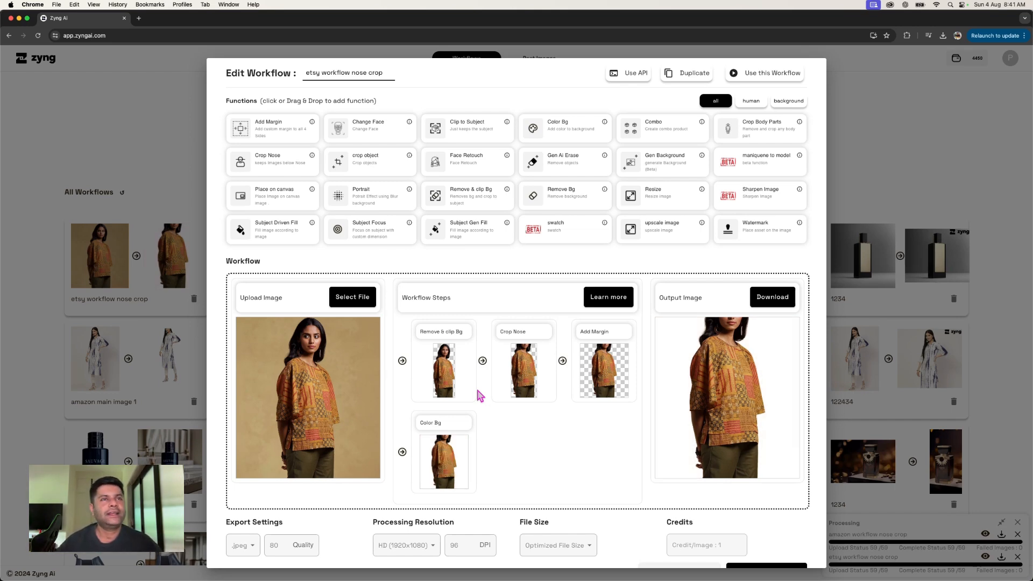
- Use this workflow for image editing and remove all the previously selected images
scroll(571, 493, "up", 1)
scroll(572, 494, "up", 1)
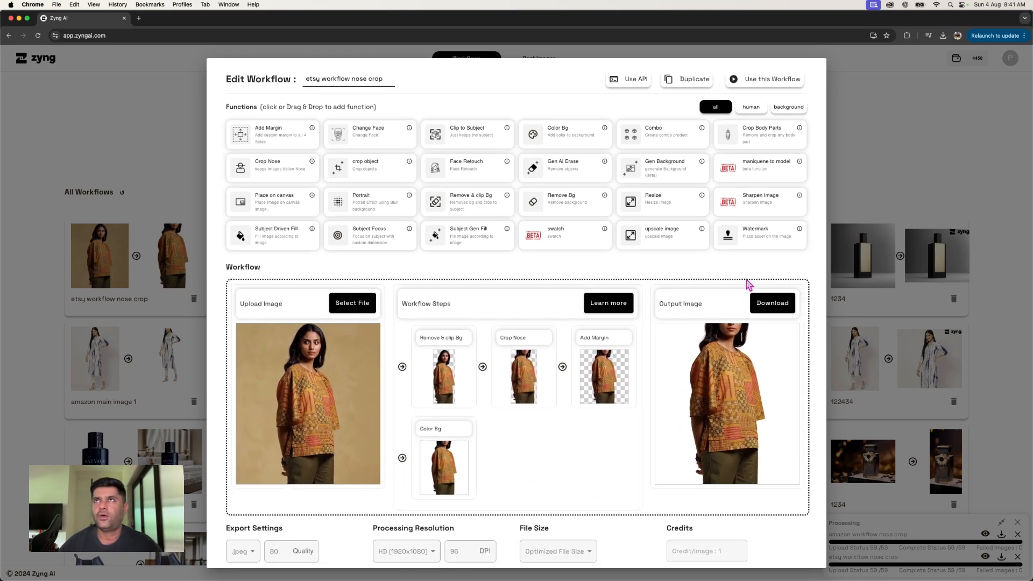
left_click(766, 86)
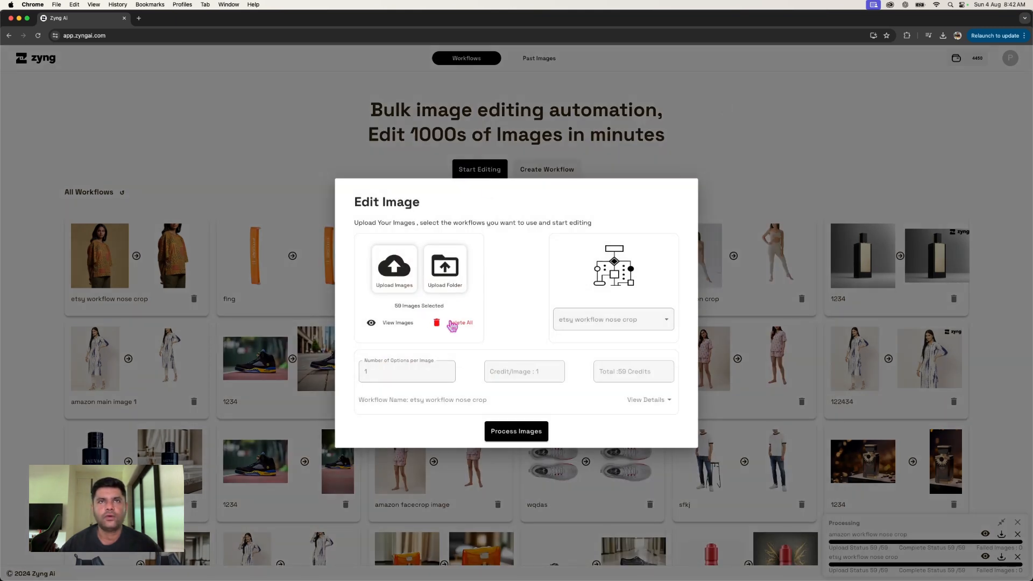
left_click(453, 324)
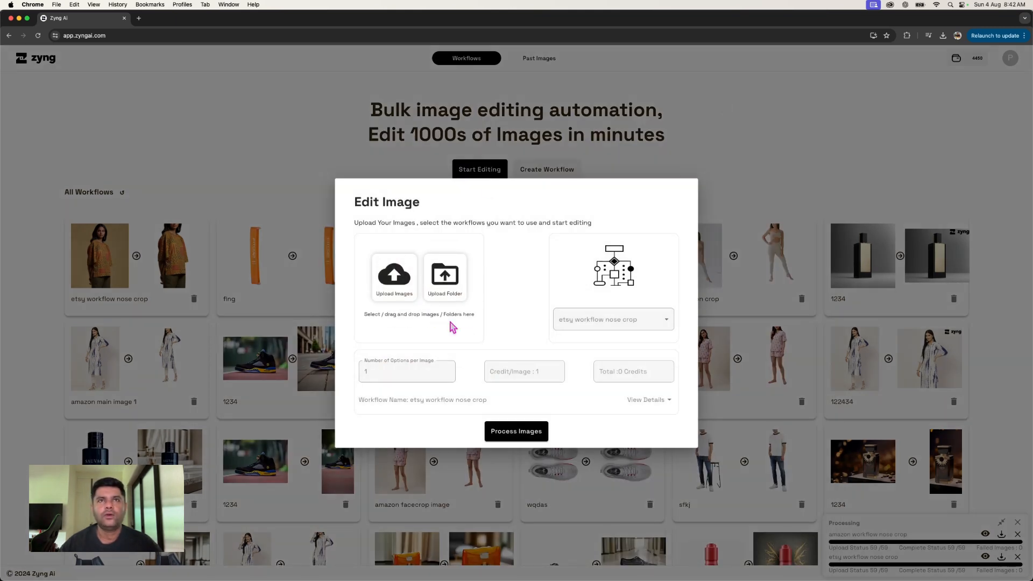
- Upload the "human model" folder from "image samples" as the input images and confirm the upload
left_click(446, 284)
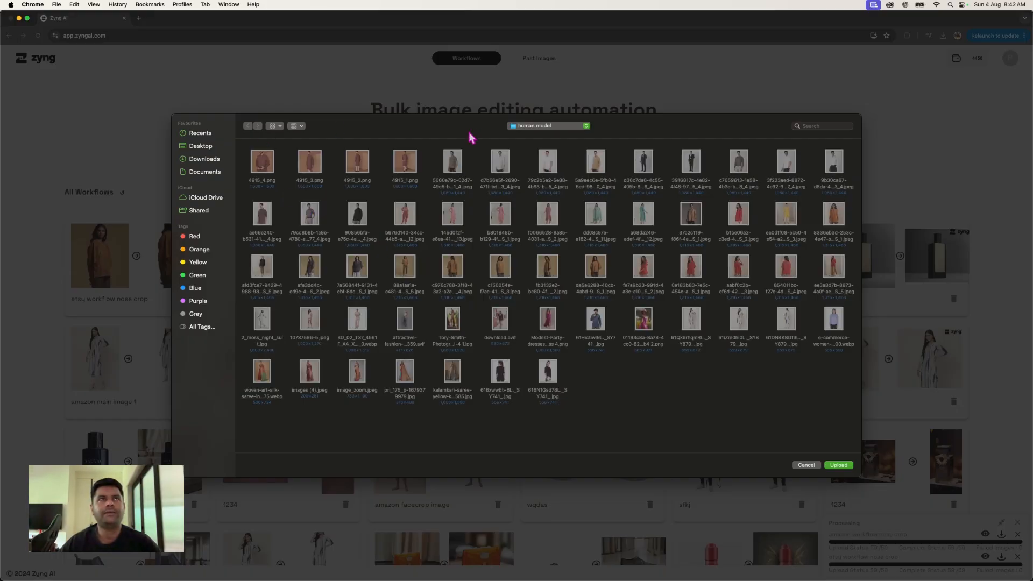
left_click(586, 126)
left_click(576, 141)
left_click(267, 171)
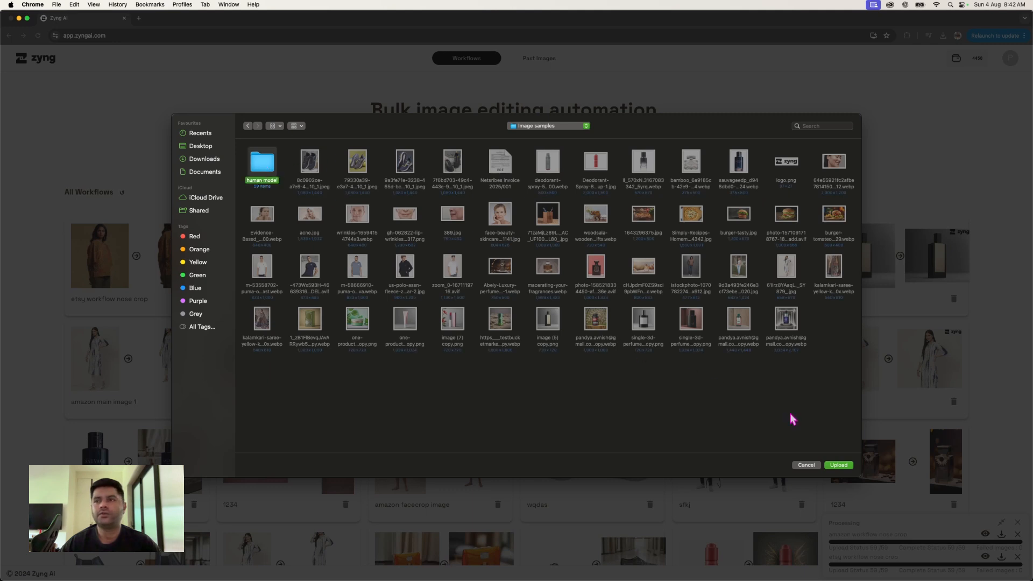
left_click(837, 466)
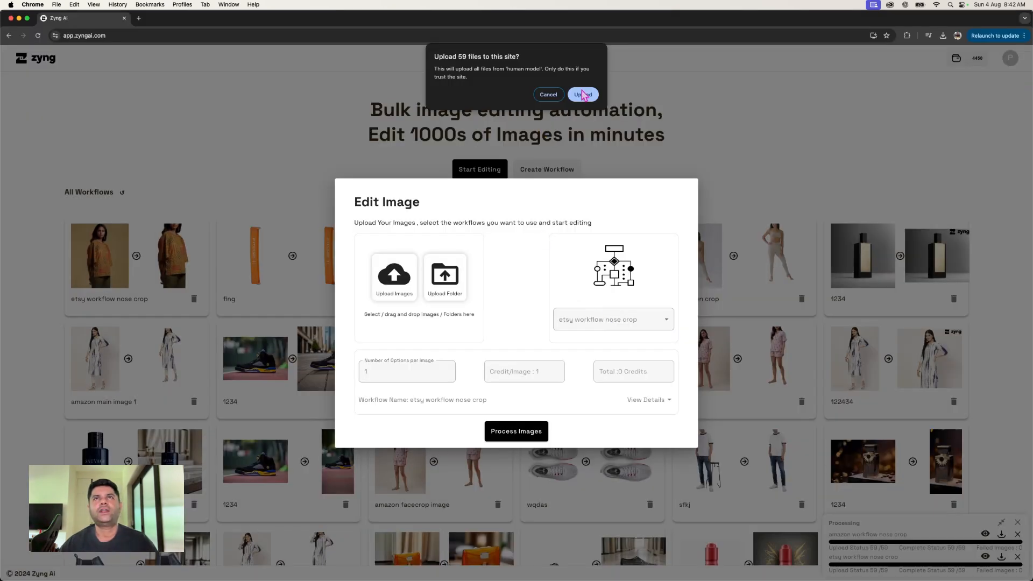
left_click(584, 95)
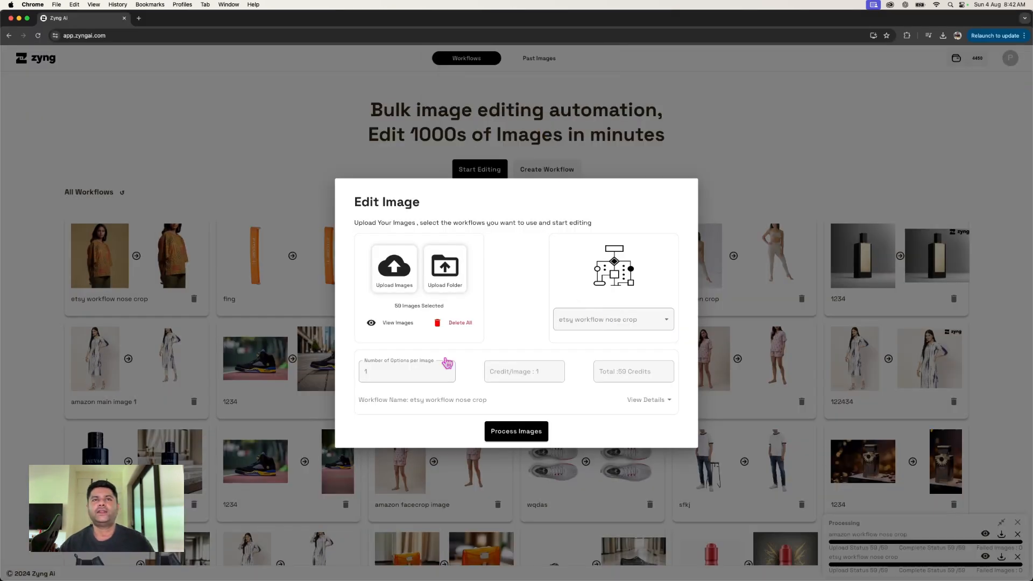
- Review the list of selected images, then close it and the Edit Image dialog
left_click(399, 323)
scroll(477, 277, "down", 3)
scroll(477, 277, "up", 3)
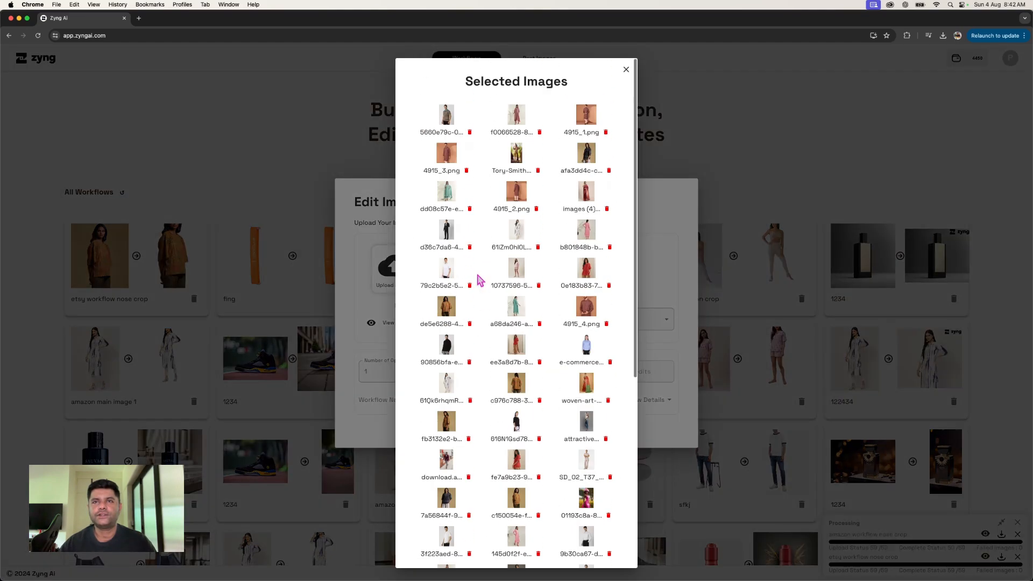
left_click(667, 276)
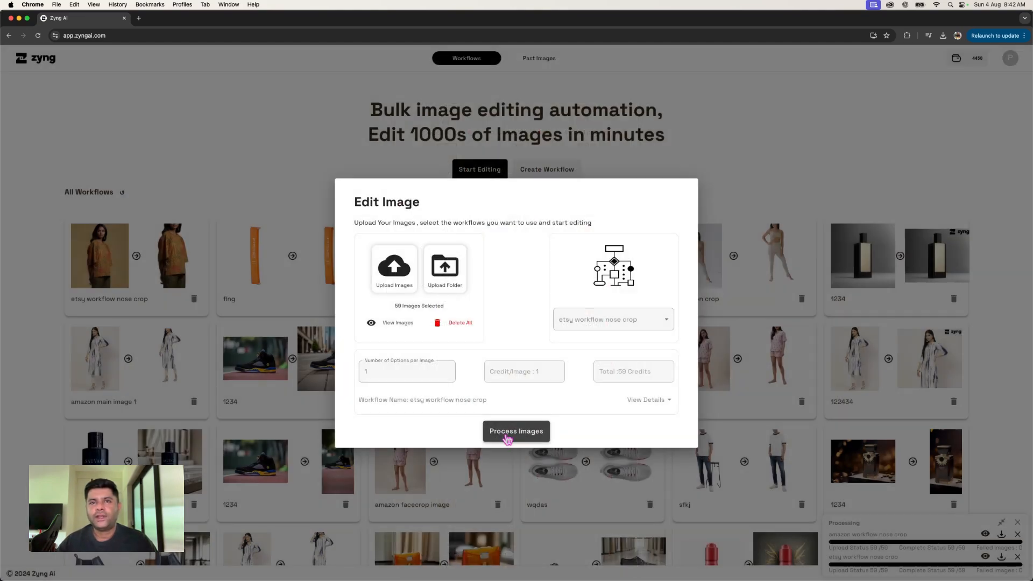
left_click(513, 470)
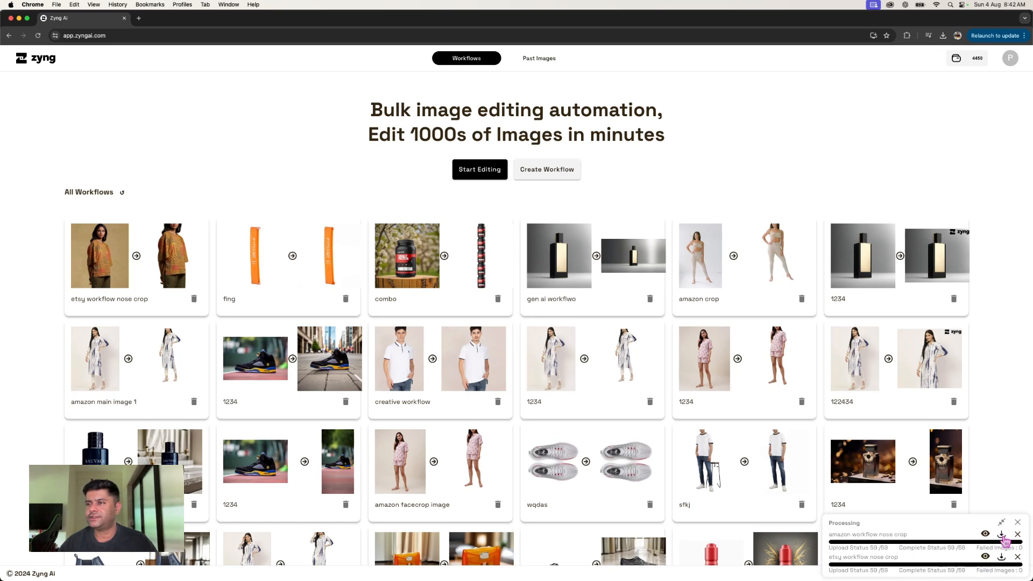
- Review the processed images of the amazon workflow nose crop job, then close the preview
left_click(986, 534)
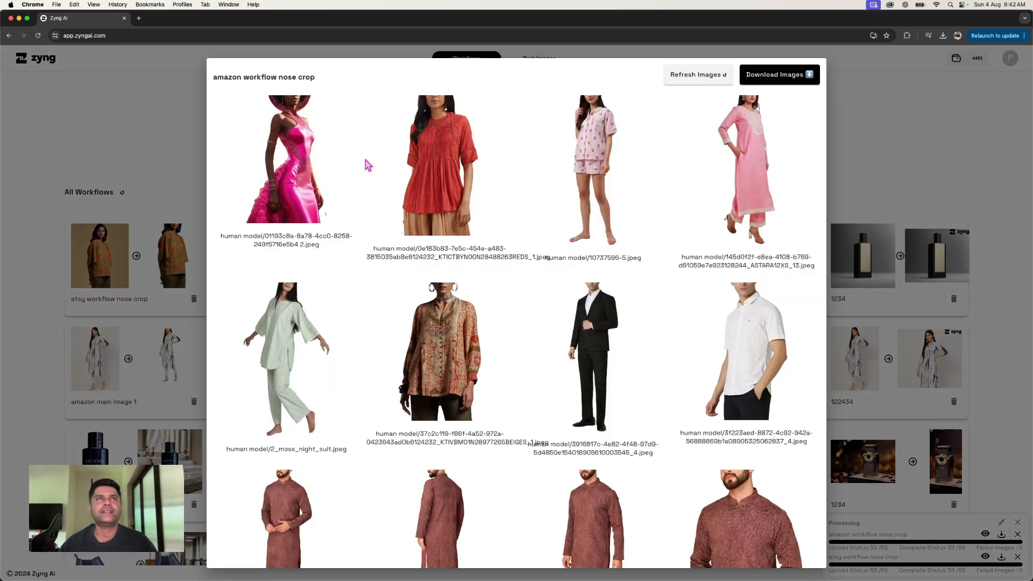
scroll(775, 114, "down", 5)
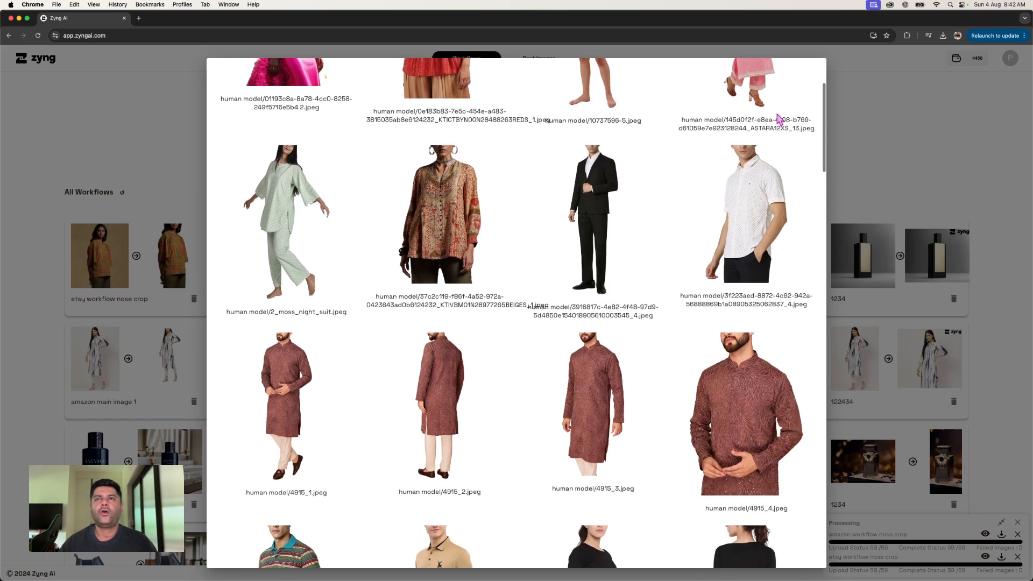
scroll(776, 113, "down", 10)
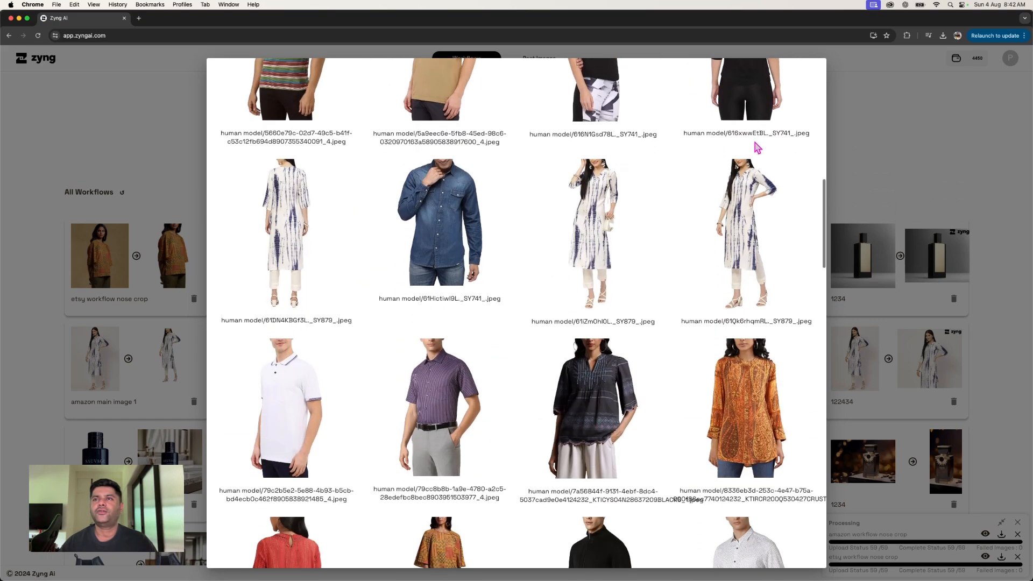
scroll(727, 198, "down", 3)
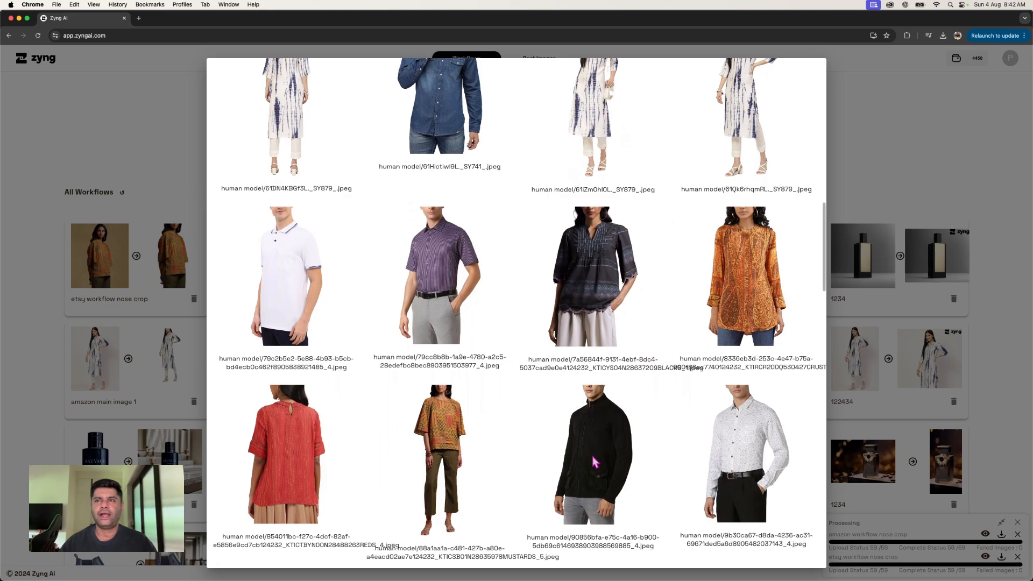
scroll(689, 482, "down", 7)
left_click(865, 185)
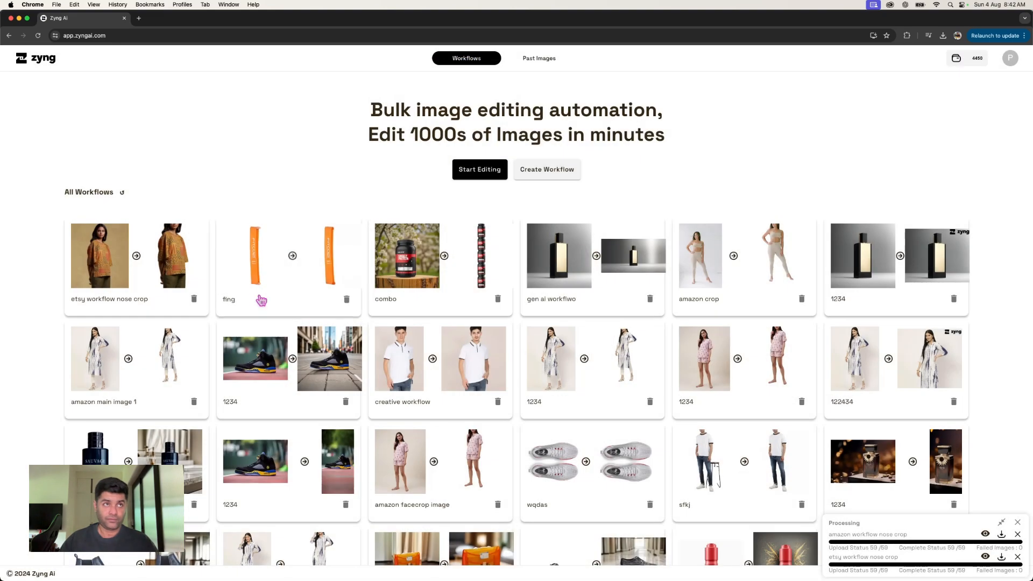
- Open the etsy workflow nose crop and replace its sample image with the 7a56844f-9131 JPEG from the human model folder
left_click(205, 271)
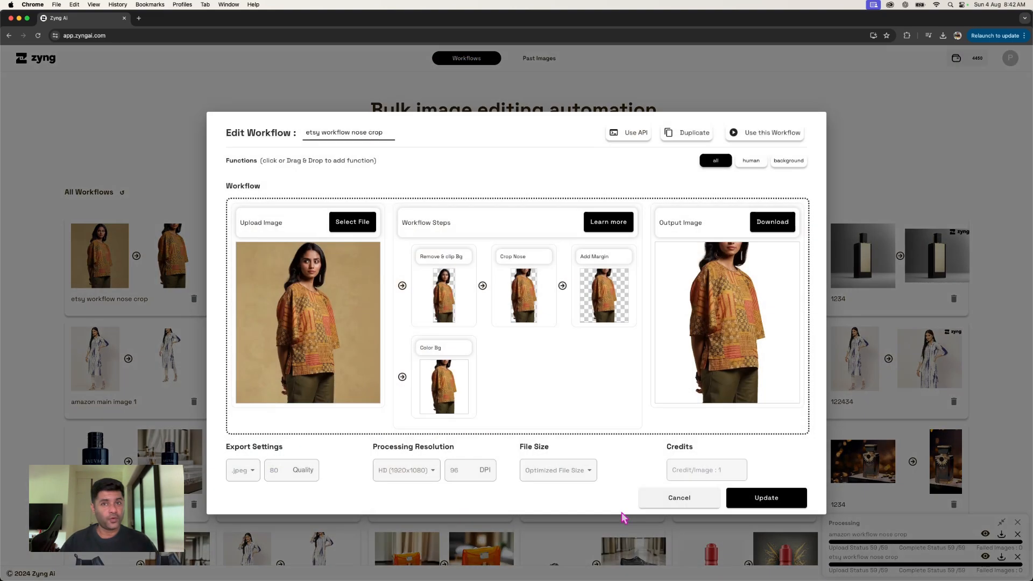
left_click(346, 222)
left_click(358, 267)
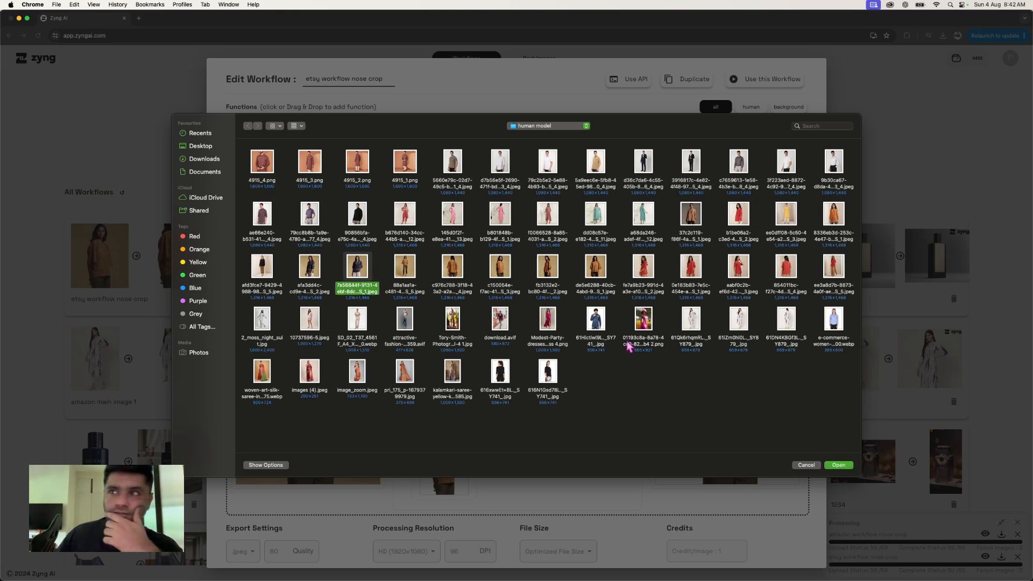
left_click(839, 466)
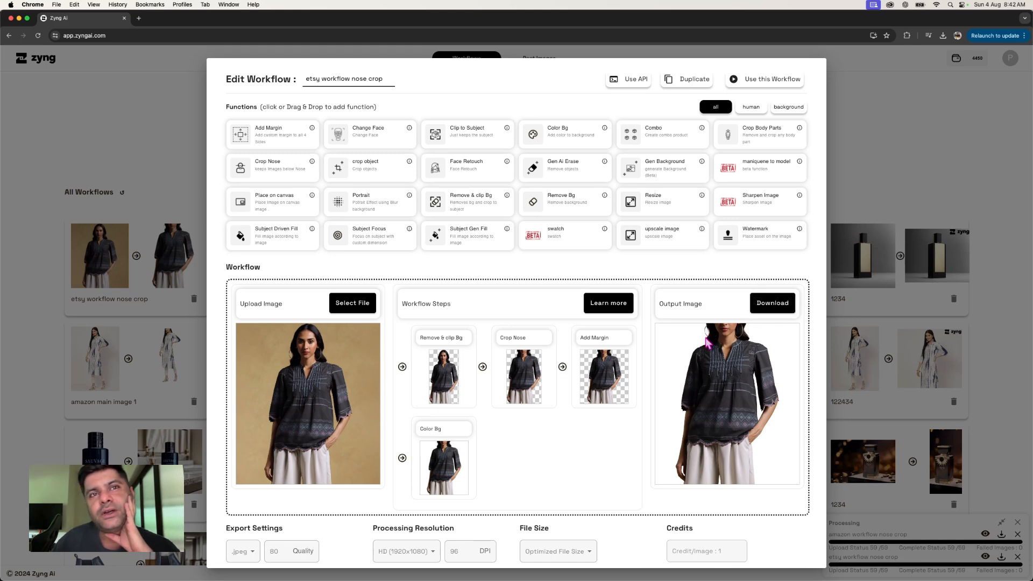
- Replace the workflow's sample image with 4915_1.png from the human model folder
mouse_move(466, 491)
left_click(363, 309)
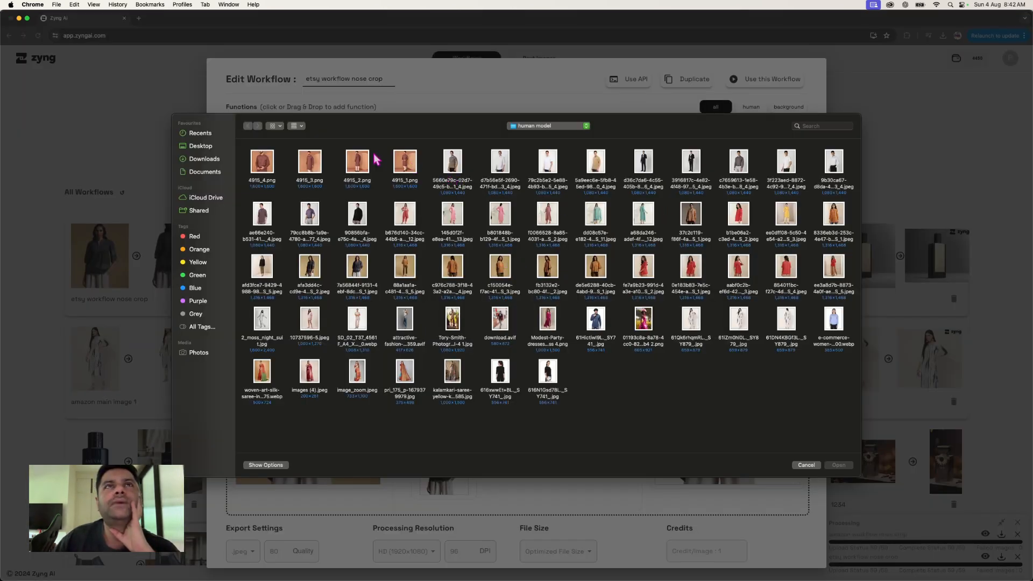
left_click(405, 164)
left_click(839, 465)
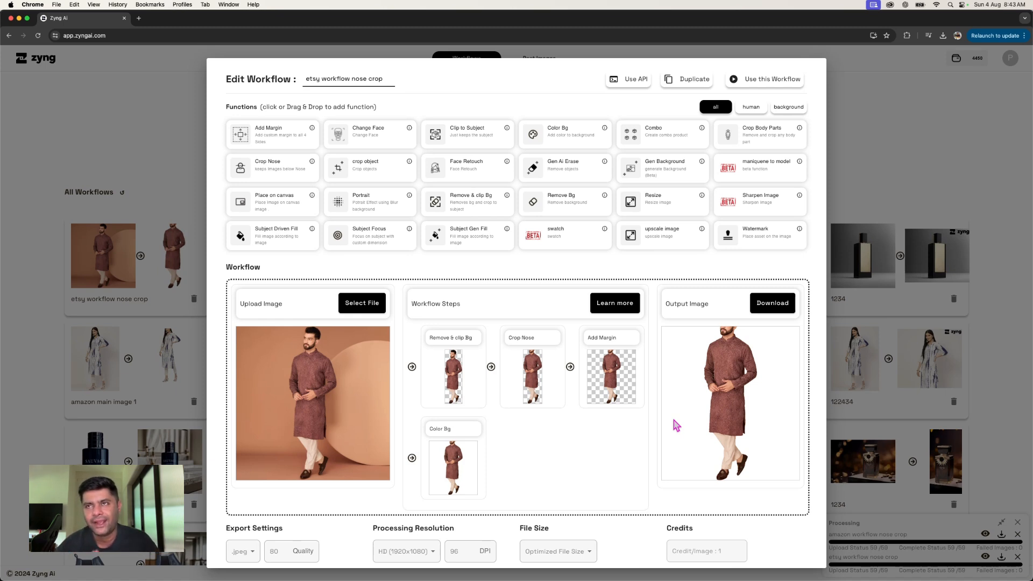
- Delete the Crop Nose, Add Margin, Color Bg and Remove & clip Bg steps from the workflow
scroll(674, 421, "down", 1)
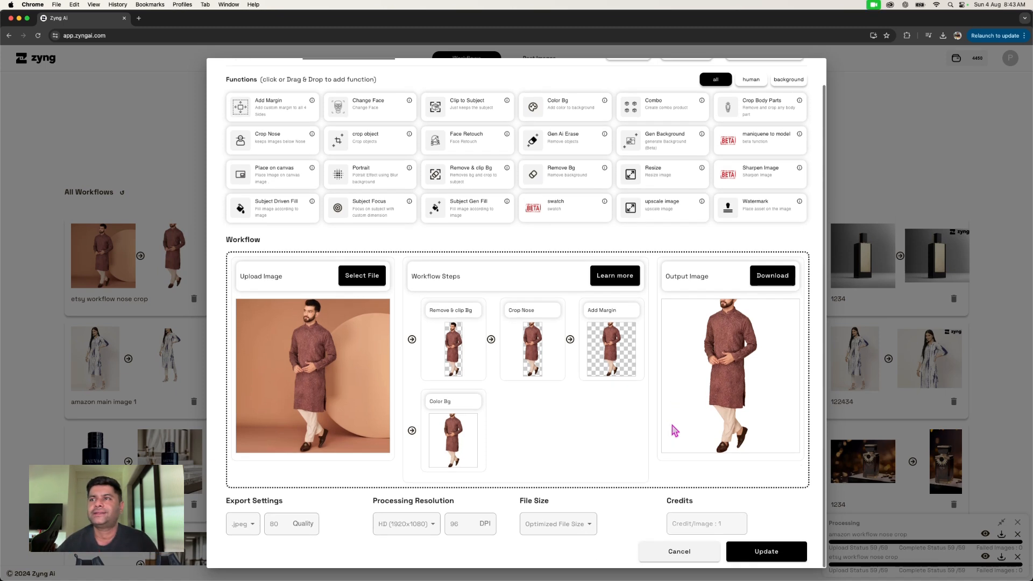
scroll(734, 389, "up", 1)
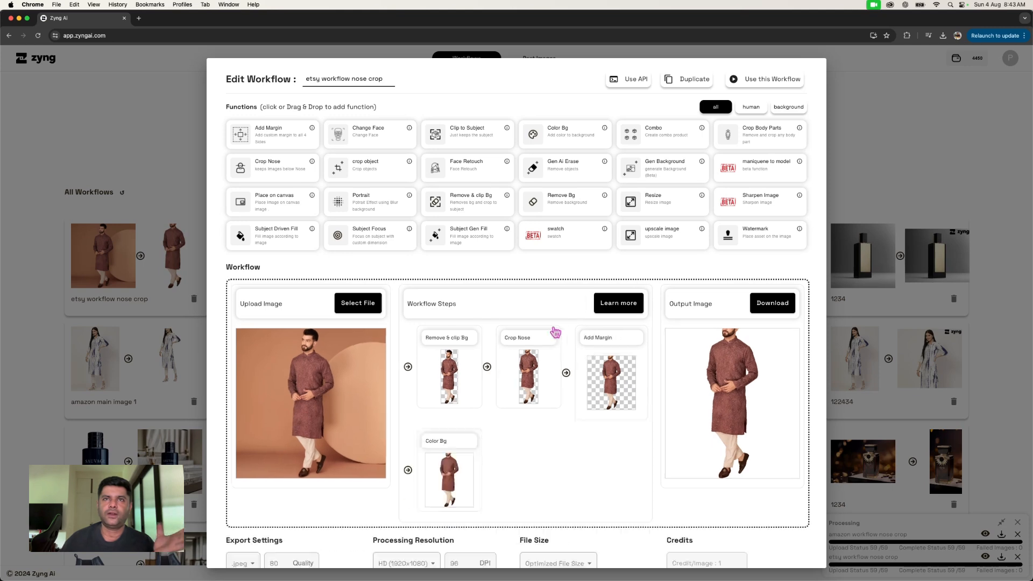
left_click(581, 343)
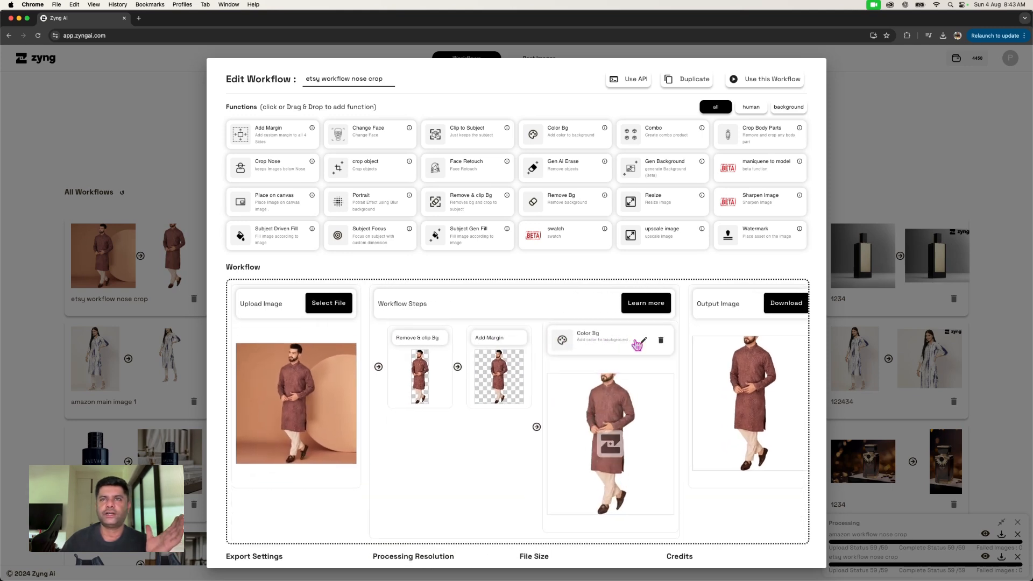
left_click(619, 342)
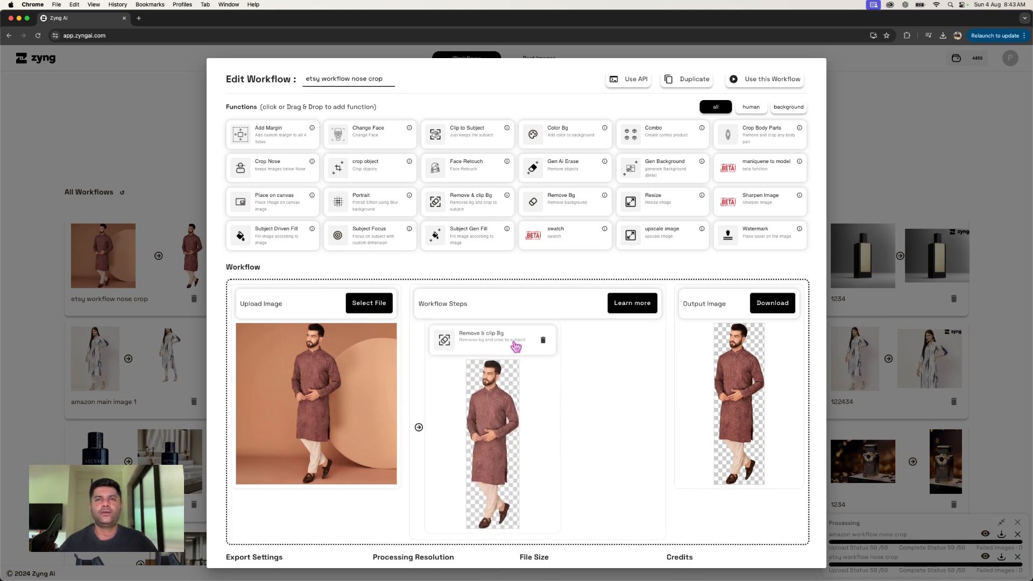
left_click(542, 341)
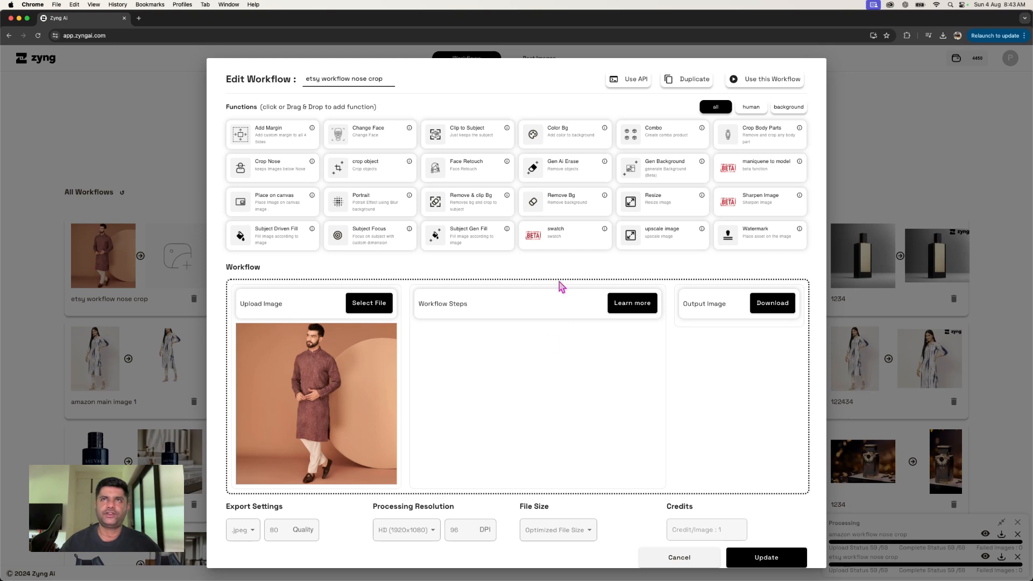
- Add Remove Bg and Gen Background steps, with the prompt "male model standing in a aesthetic indian hotel lobby, real photo, depth of field"
left_click(557, 212)
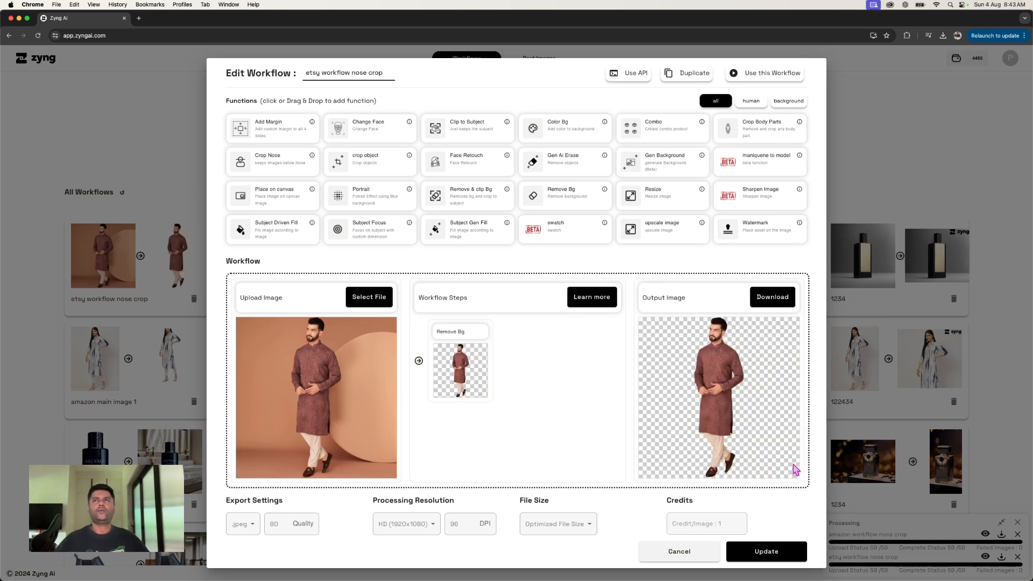
left_click_drag(655, 165, 554, 338)
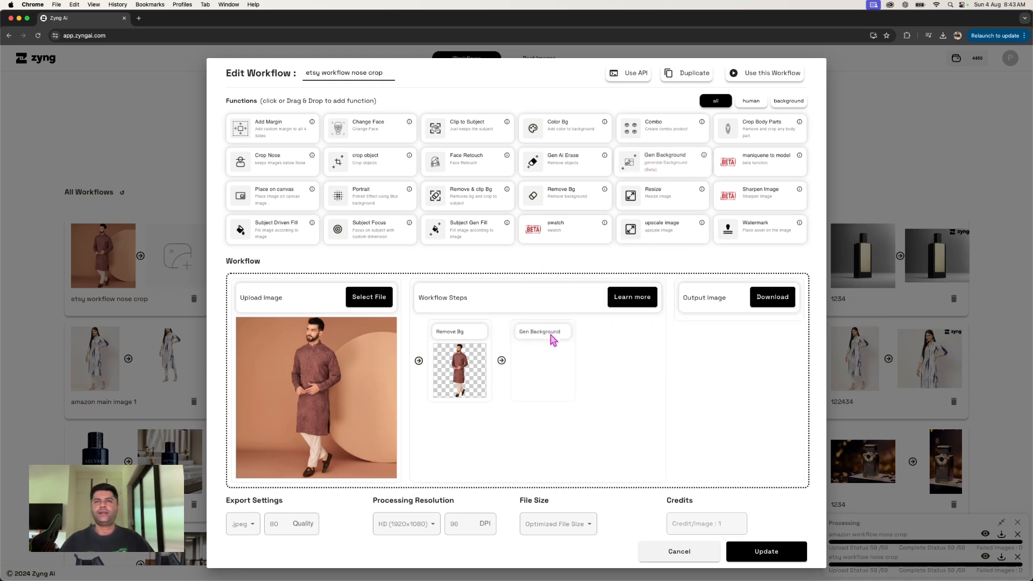
left_click(608, 337)
left_click(492, 313)
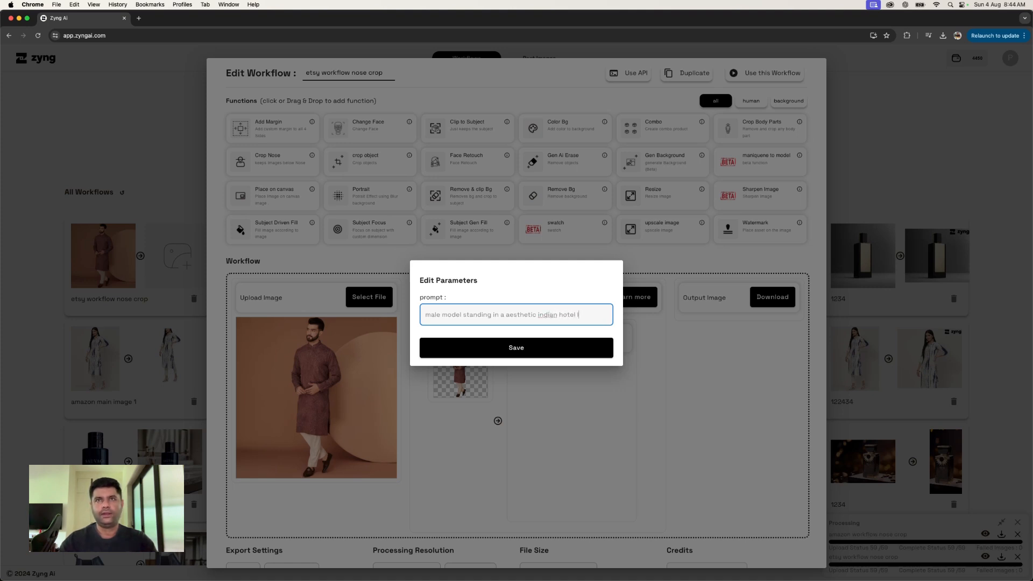
type("l photo, depth of field")
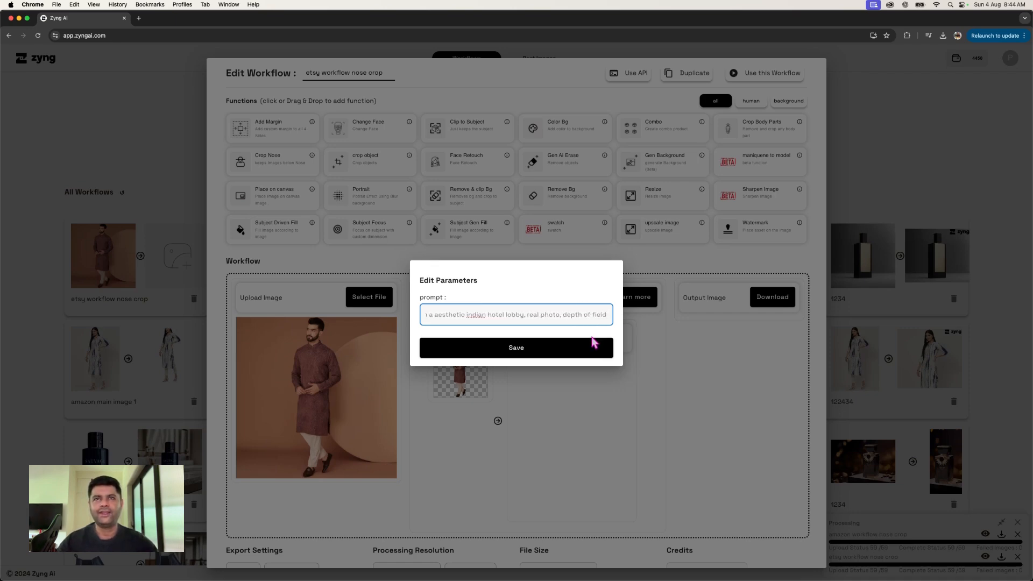
left_click(594, 344)
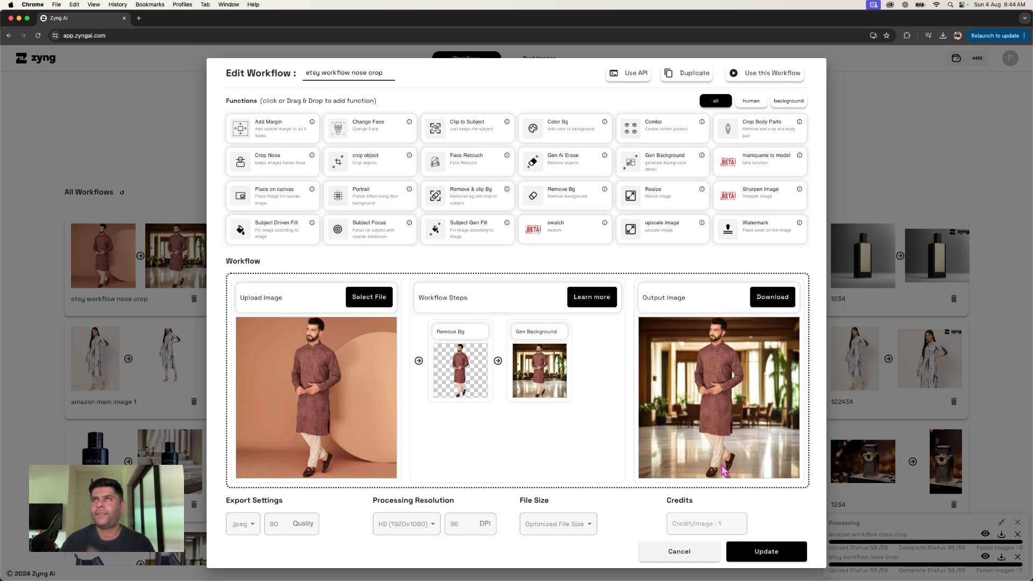
- Use this workflow for image editing and upload 4915_1.png, 4915_2.png, 4915_3.png plus the 61Qk6rhqmRL, afd3fce7 and b676d140 images
left_click(746, 74)
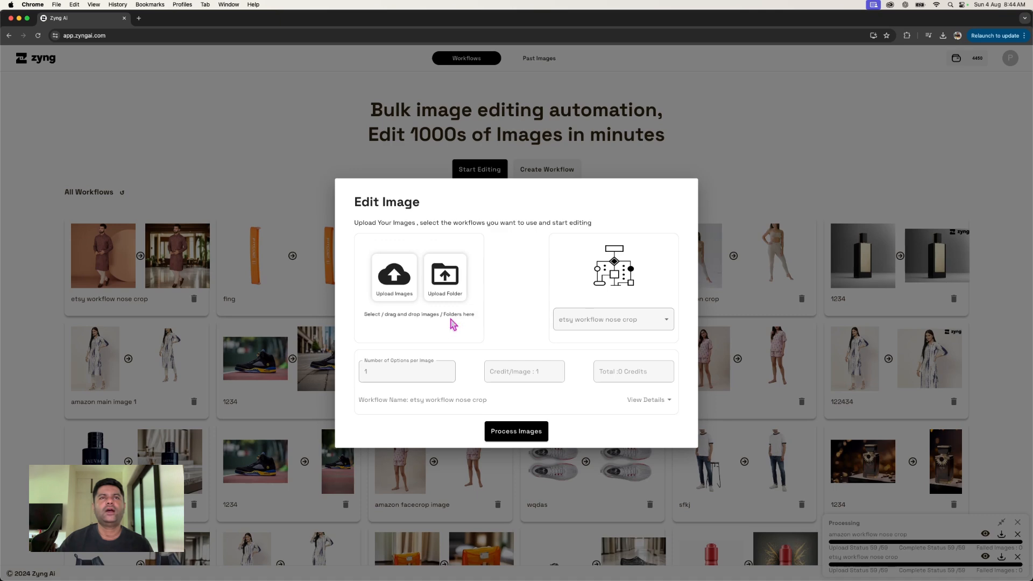
left_click(397, 293)
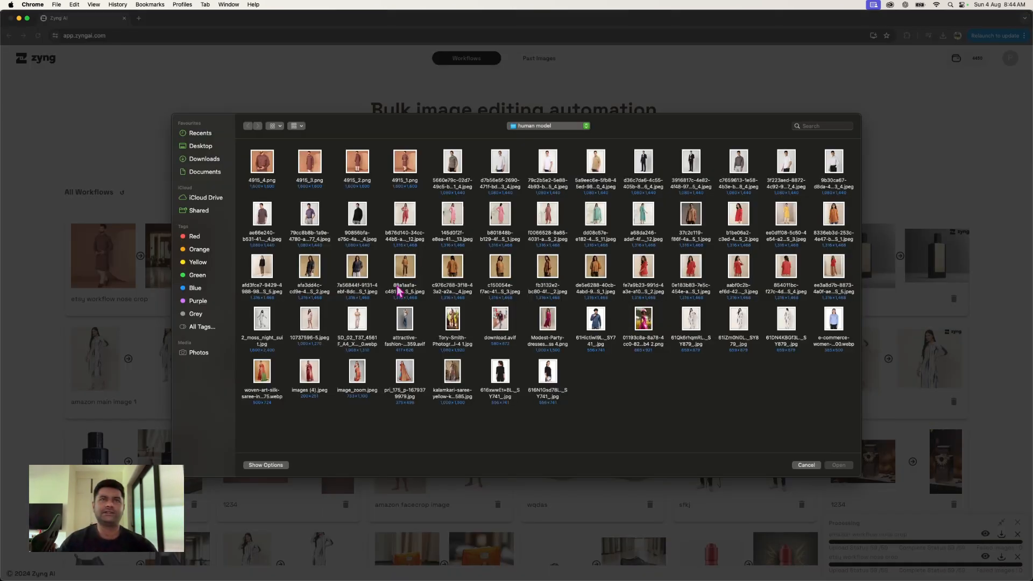
left_click(311, 171)
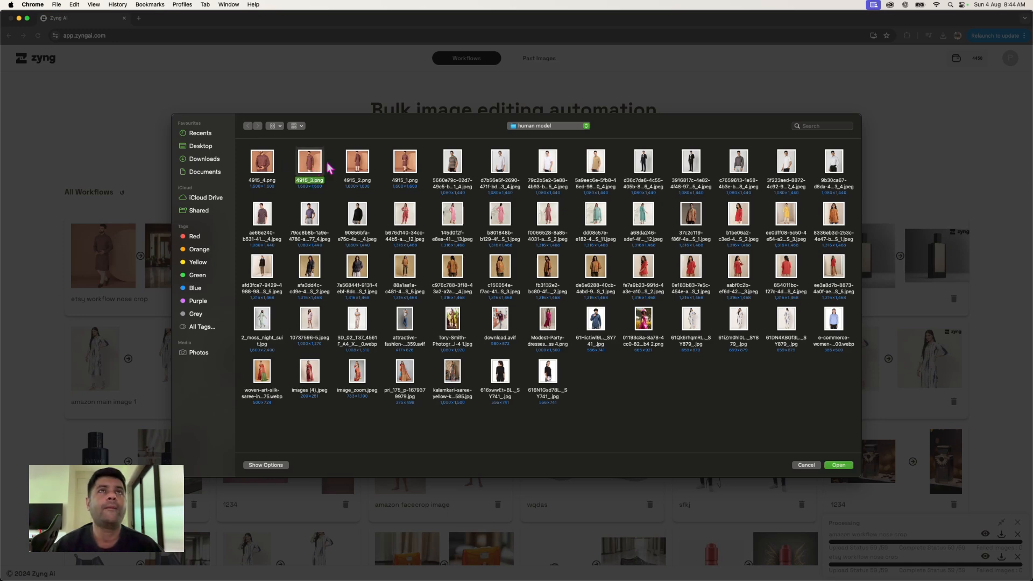
left_click(352, 164, "super")
left_click(401, 164, "super")
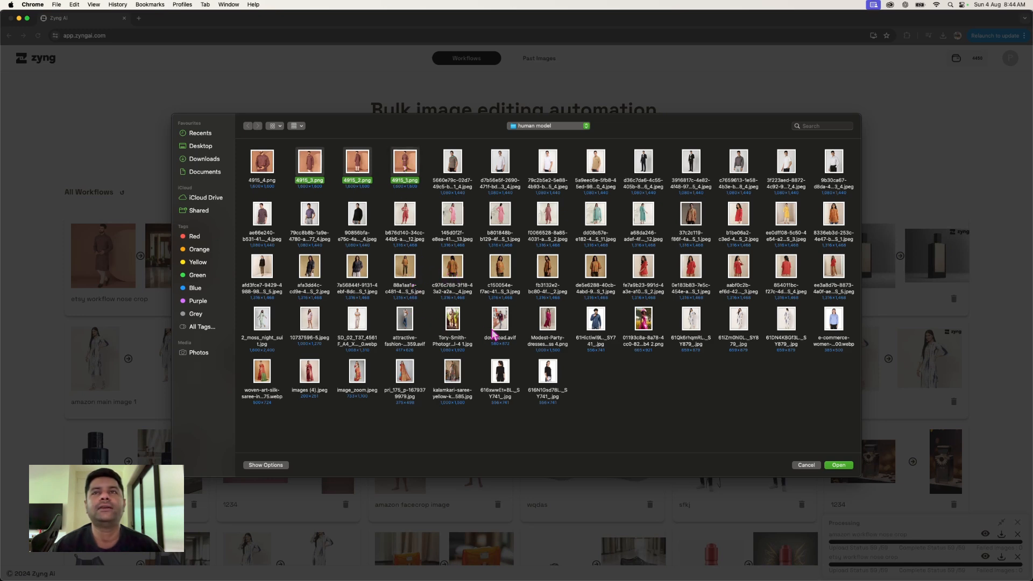
left_click(694, 334, "super")
left_click(314, 340, "super")
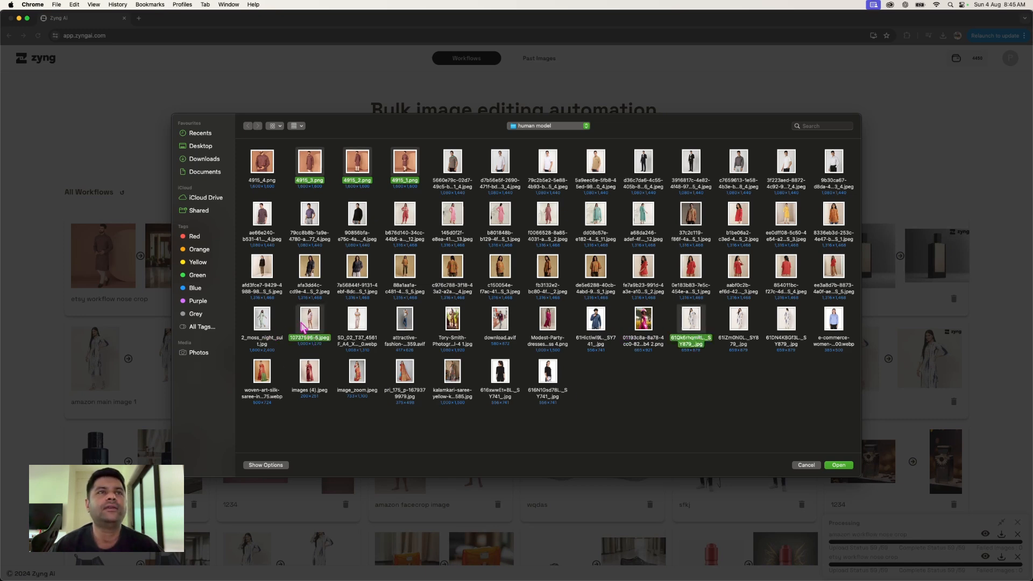
left_click(305, 327, "super")
left_click(269, 279, "super")
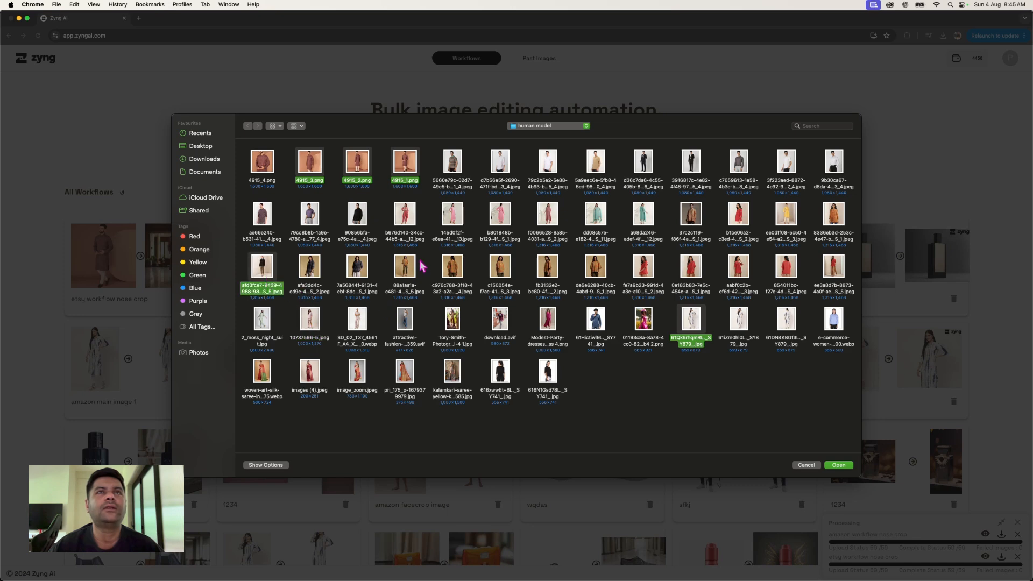
left_click(404, 226, "super")
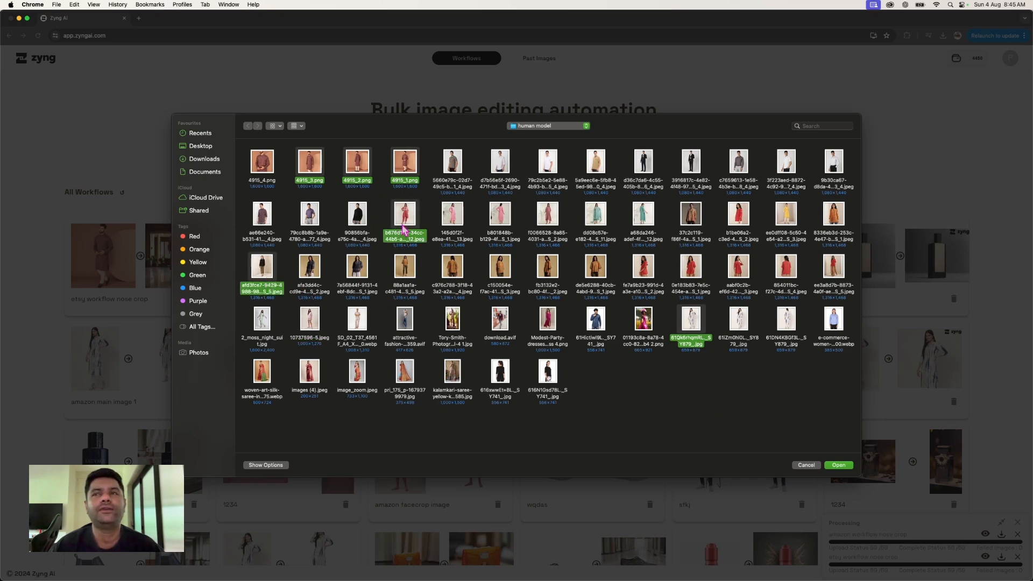
left_click(839, 465)
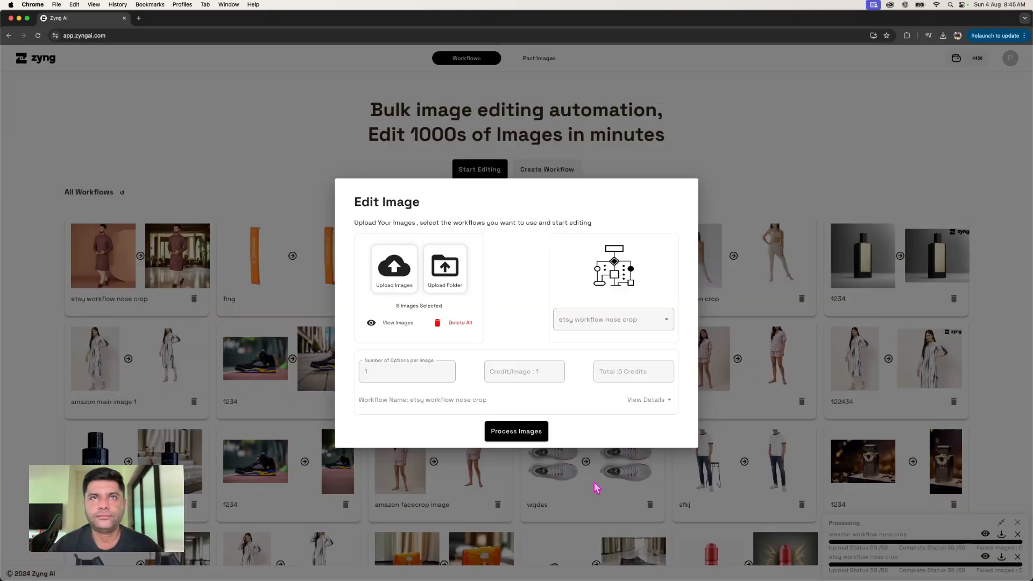
- Start processing the six uploaded images and acknowledge the processing notice
left_click(526, 430)
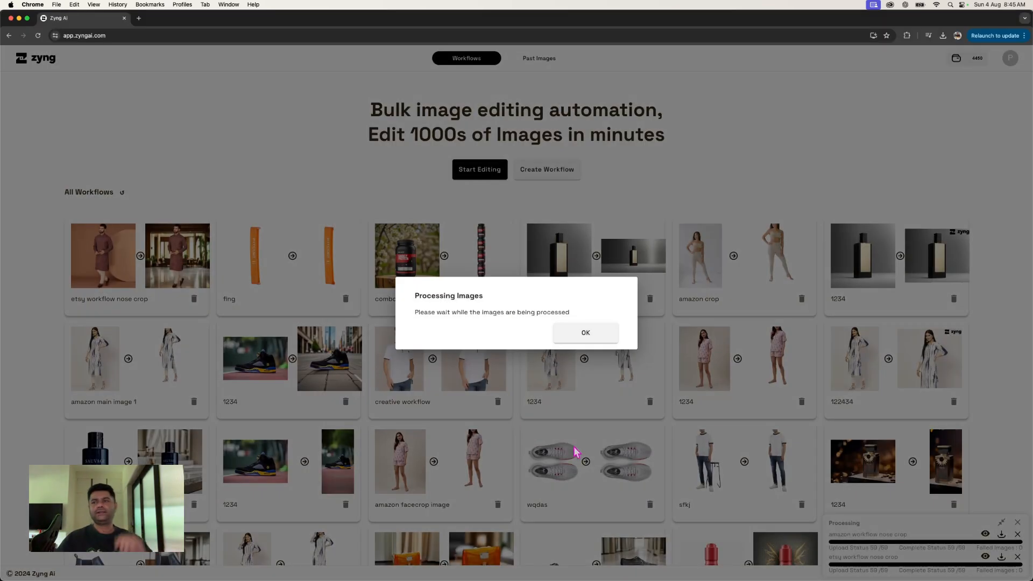
left_click(600, 337)
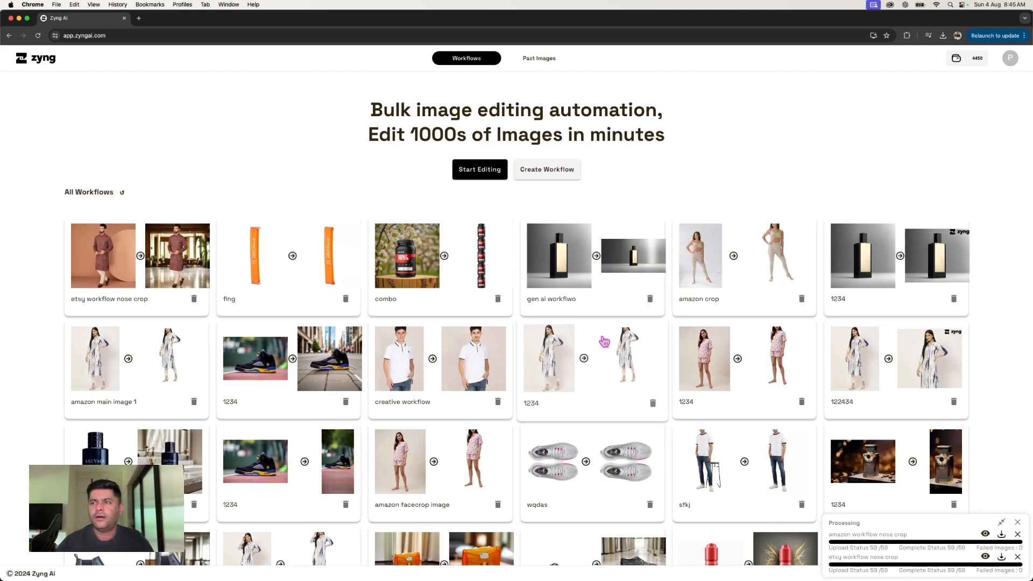
- Reopen the etsy workflow nose crop, use it on the six selected images again and acknowledge the processing notice
scroll(893, 468, "down", 4)
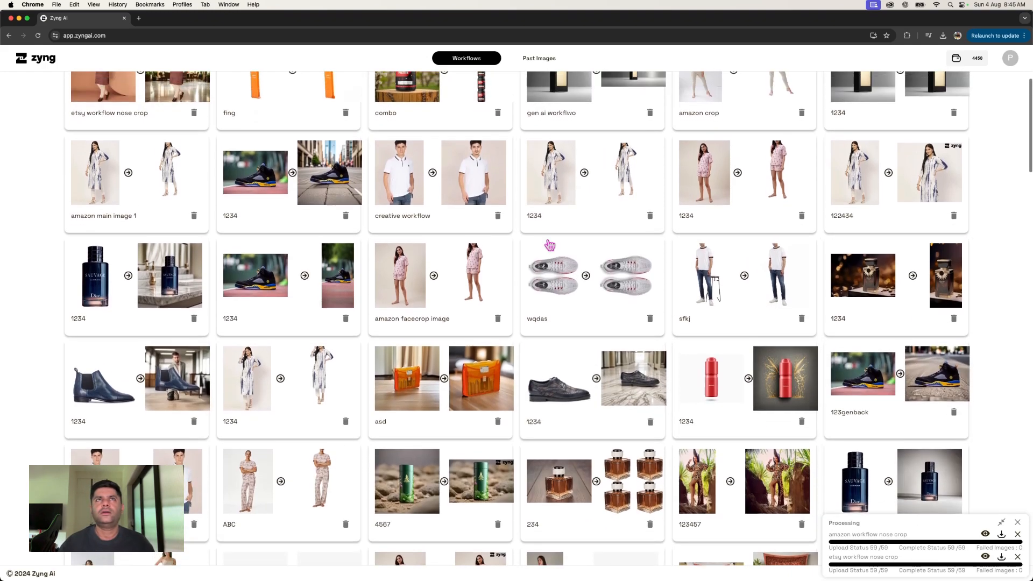
scroll(586, 284, "up", 4)
left_click(114, 256)
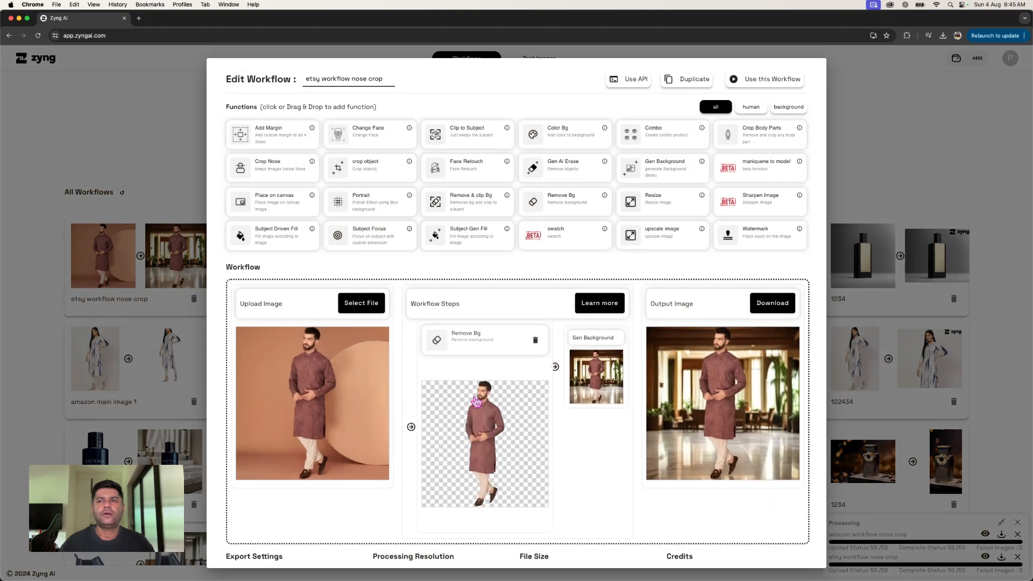
left_click(742, 79)
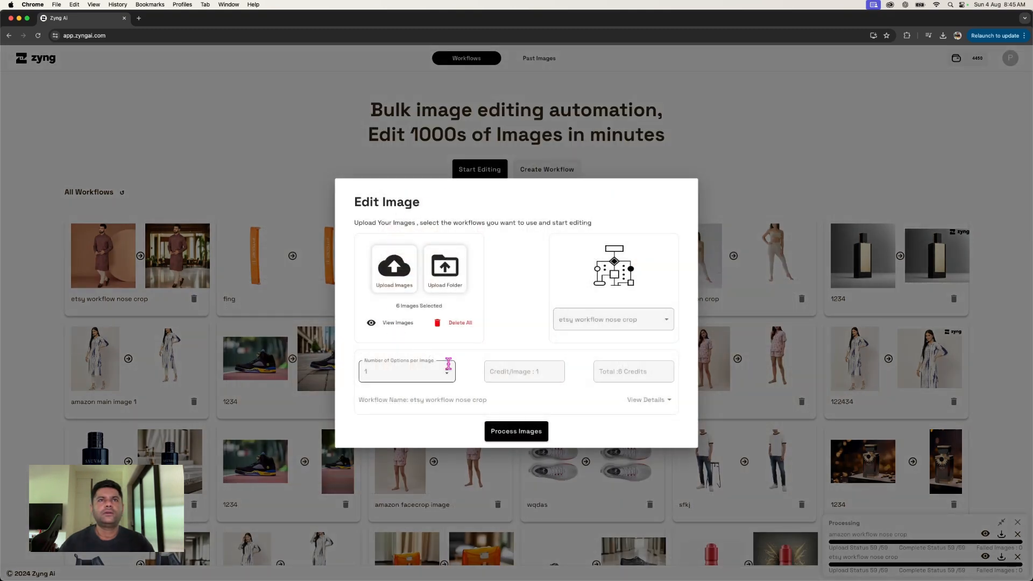
left_click(526, 431)
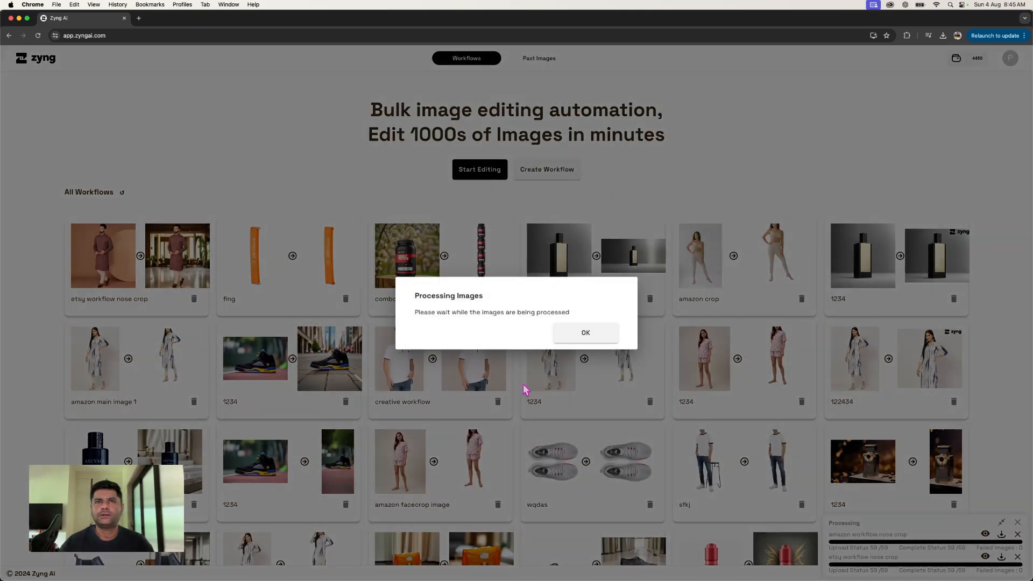
left_click(572, 343)
scroll(893, 573, "down", 2)
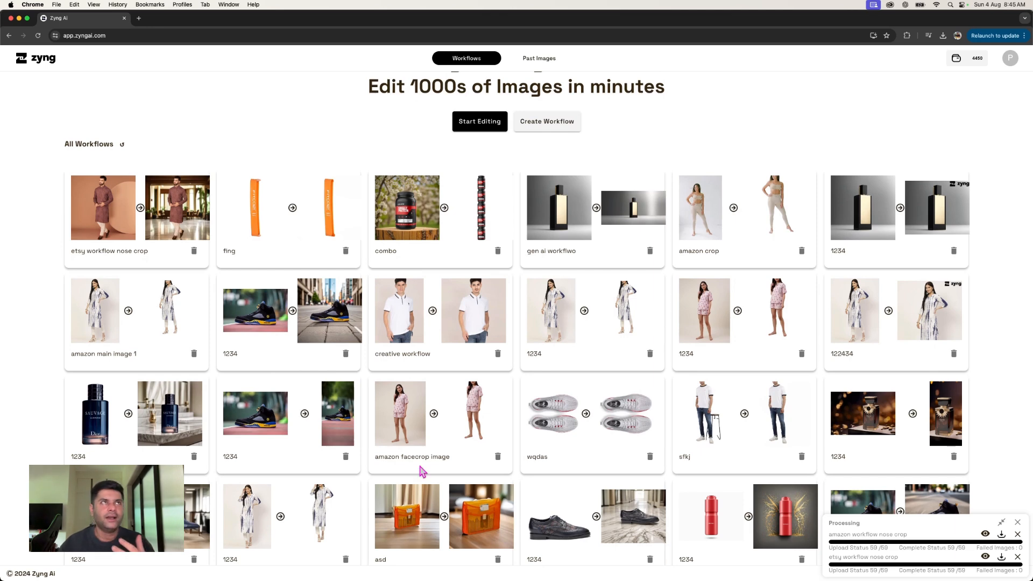
- Open the record of past images and refresh it to update the latest etsy workflow nose crop batches
left_click(544, 60)
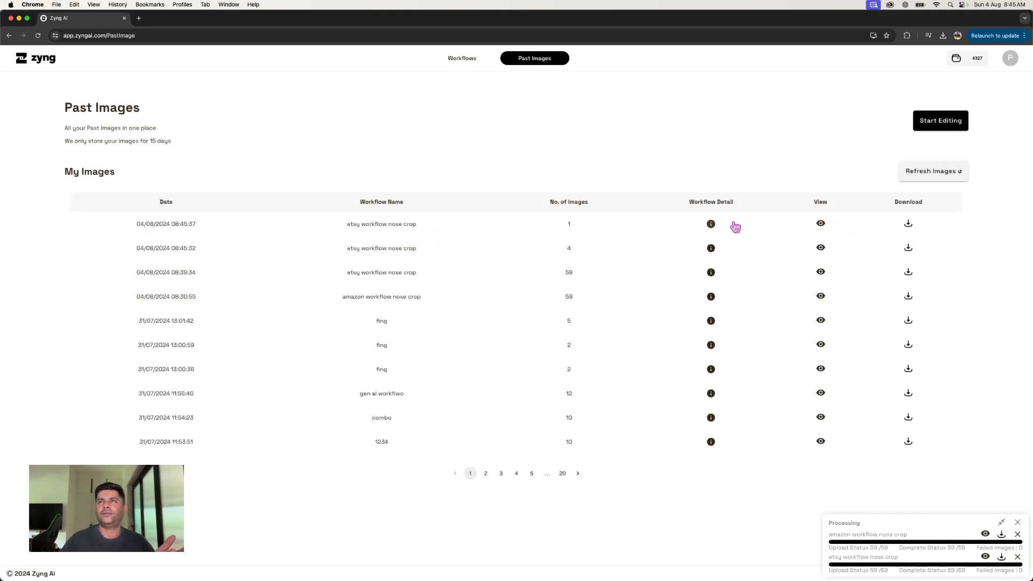
left_click(931, 171)
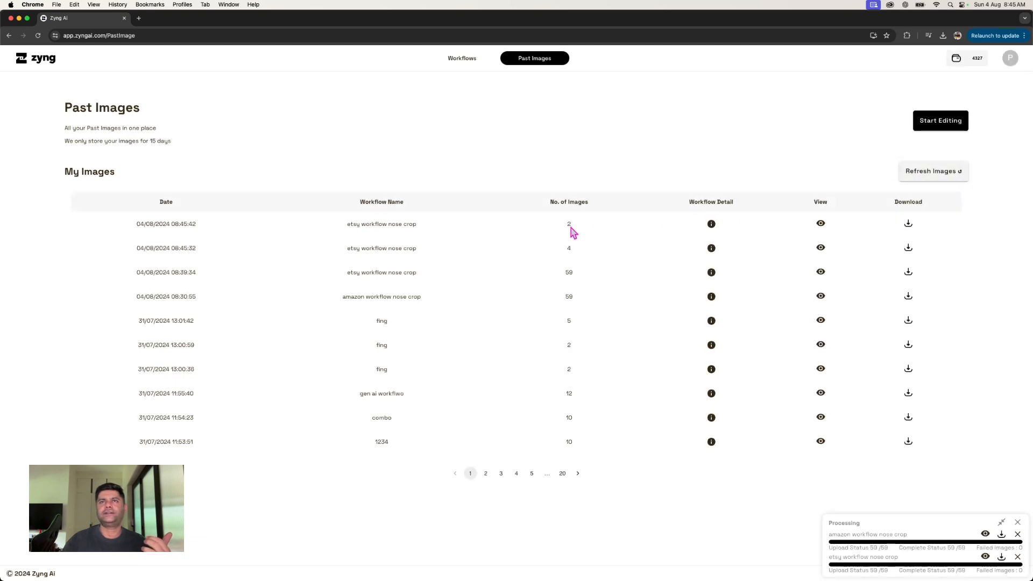
left_click(907, 181)
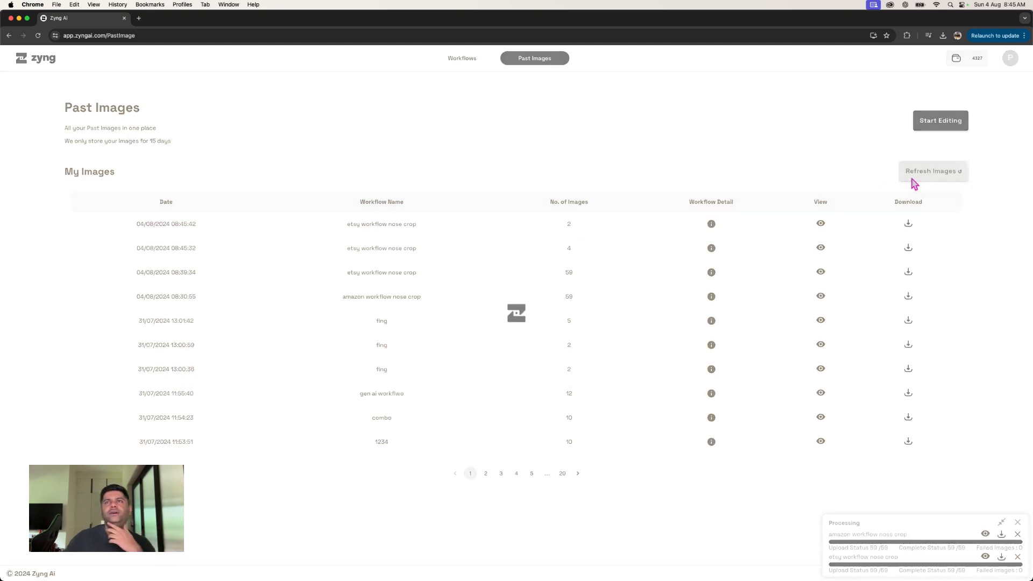
- View the newest etsy workflow nose crop batch, refreshing its images twice to load further results, and close it
left_click(822, 225)
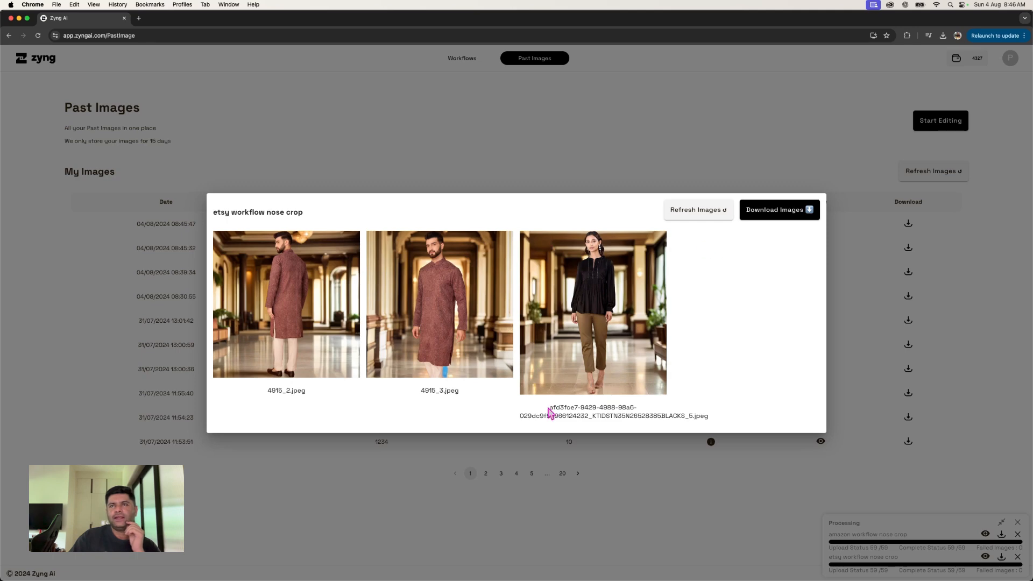
left_click(718, 219)
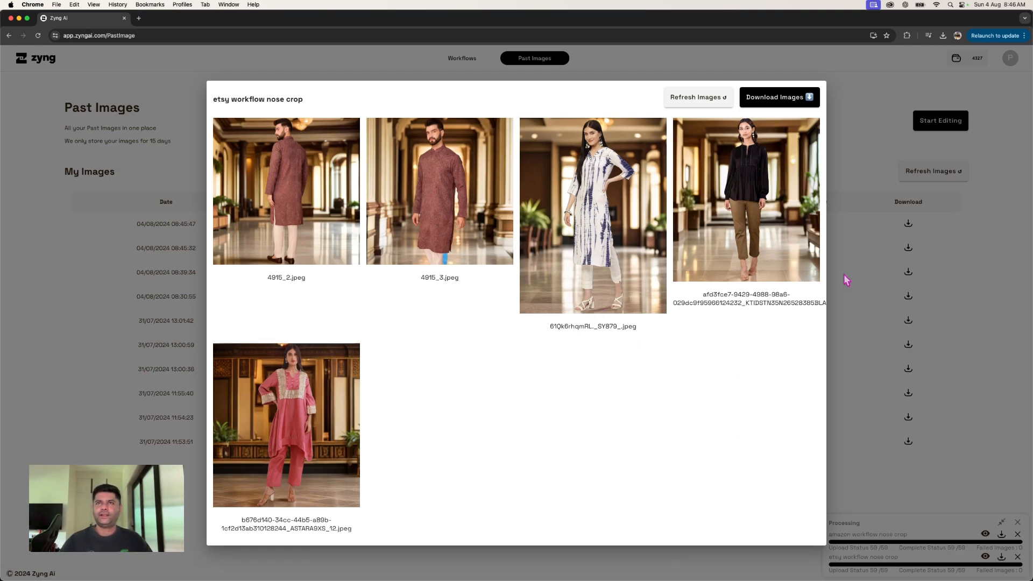
left_click(694, 98)
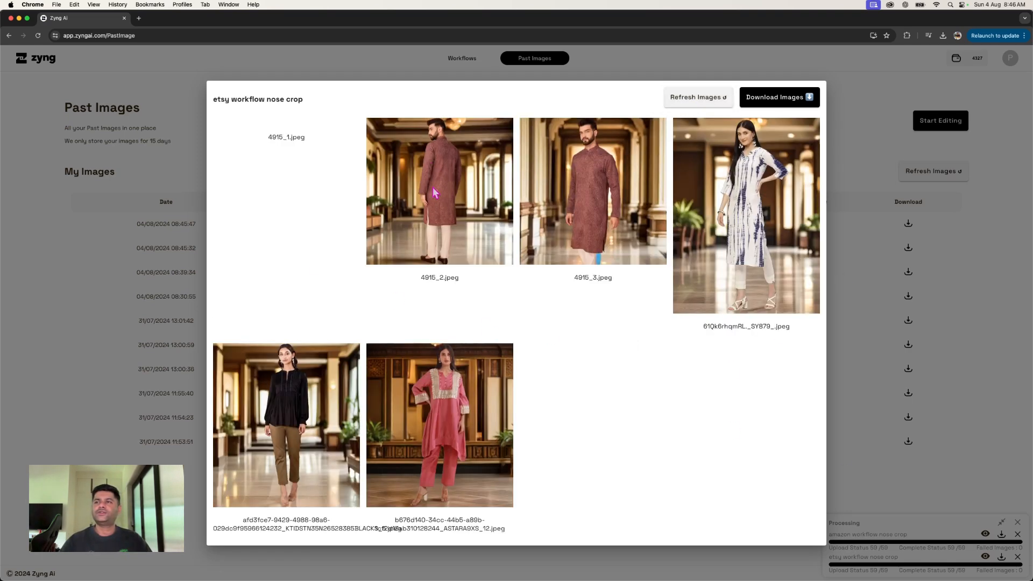
left_click(872, 310)
- Examine the edited images of the finished 59-image etsy workflow nose crop batch from start to end, and close them
left_click(986, 557)
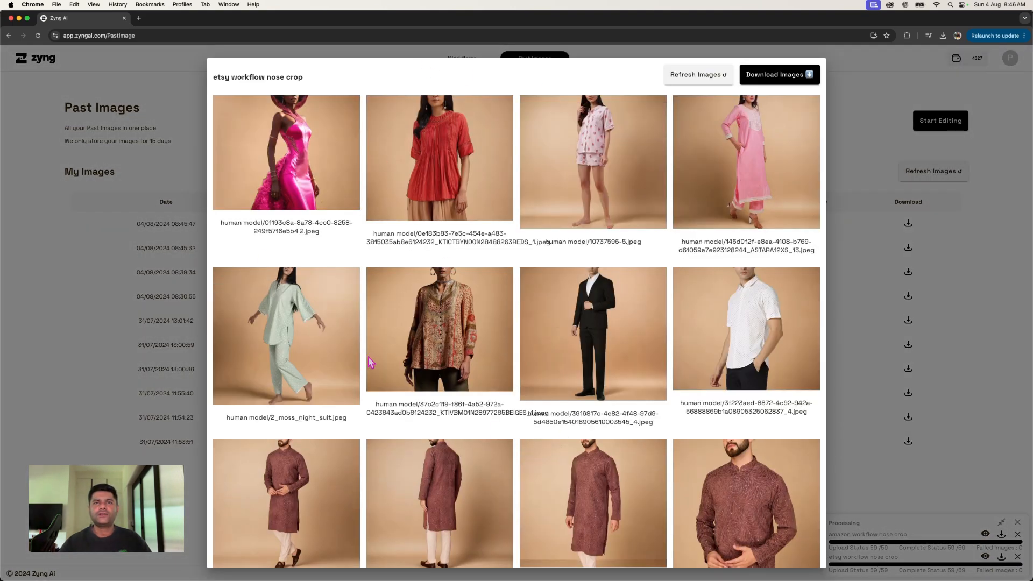
scroll(543, 402, "down", 10)
scroll(544, 403, "down", 7)
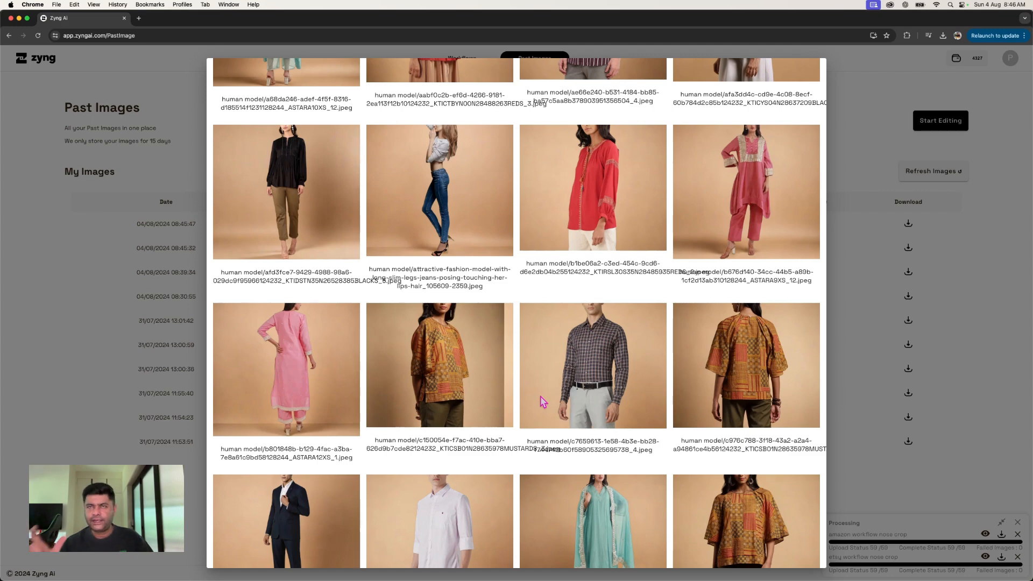
scroll(545, 400, "down", 10)
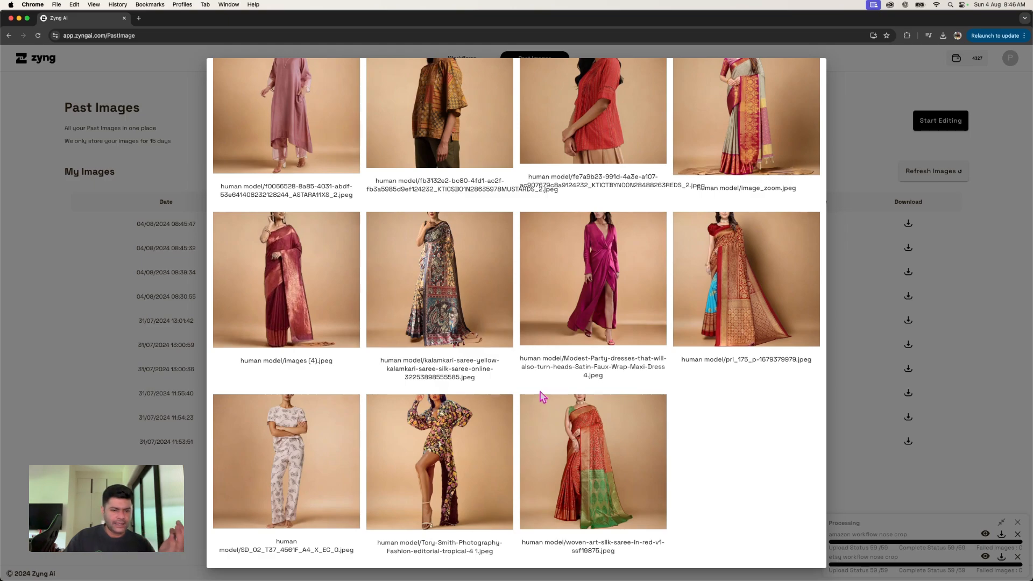
scroll(540, 397, "up", 15)
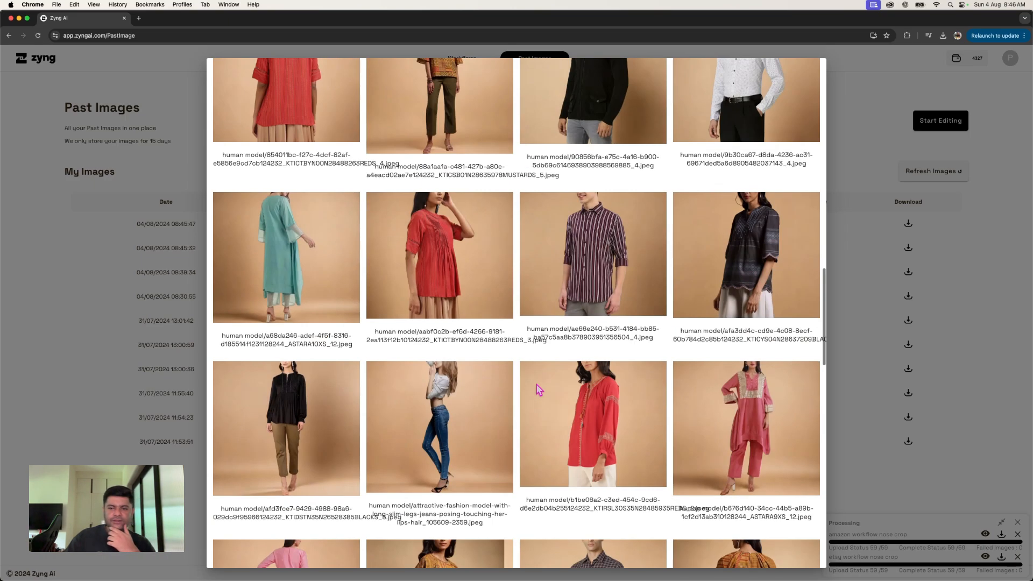
scroll(539, 389, "down", 10)
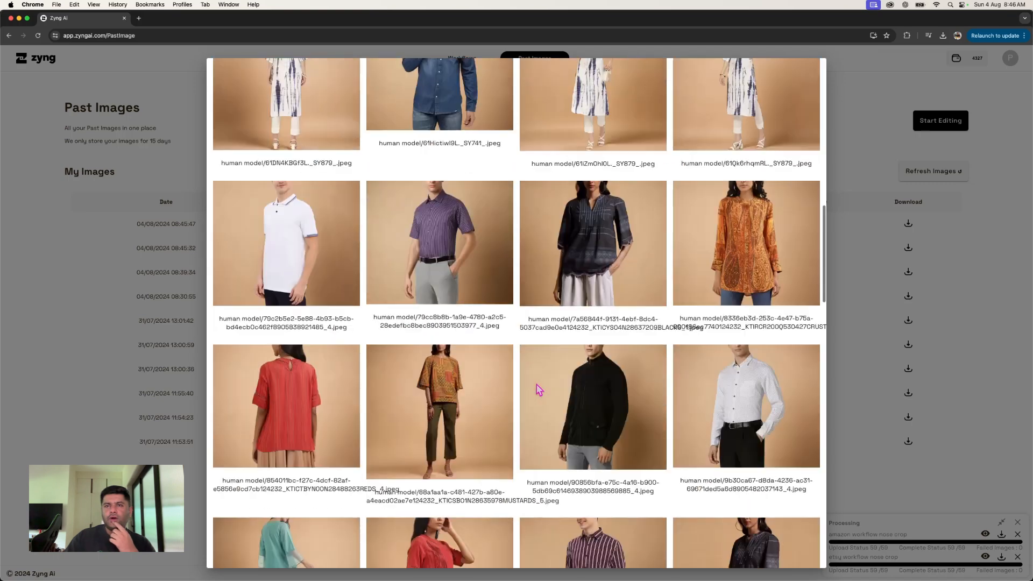
scroll(538, 389, "down", 7)
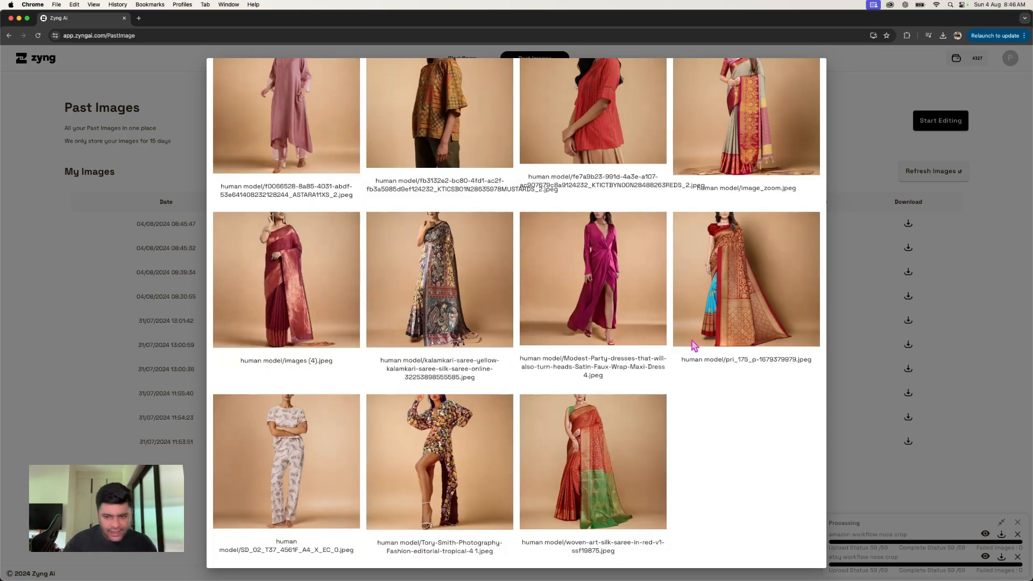
left_click(889, 330)
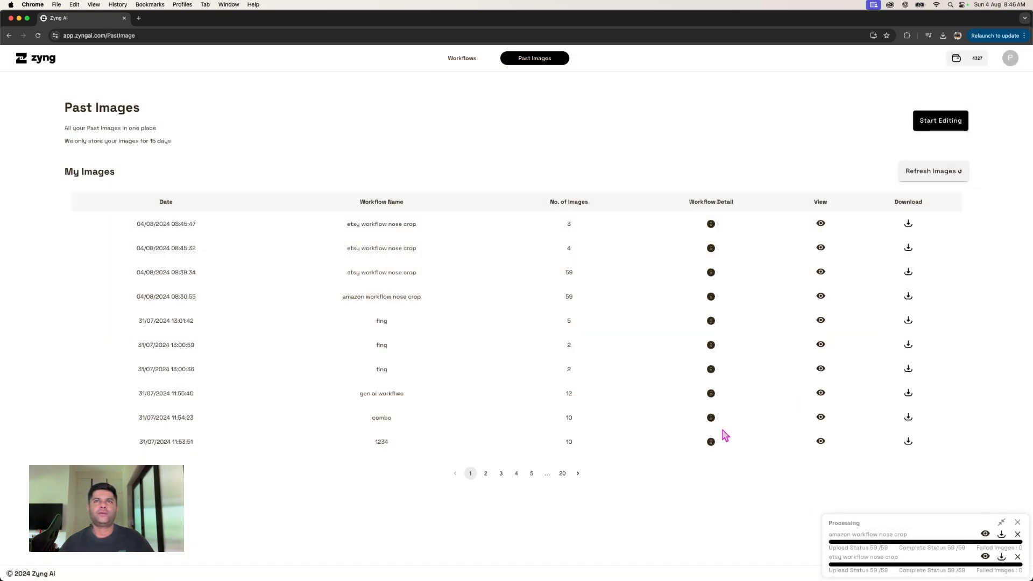
left_click(1001, 523)
left_click(1001, 564)
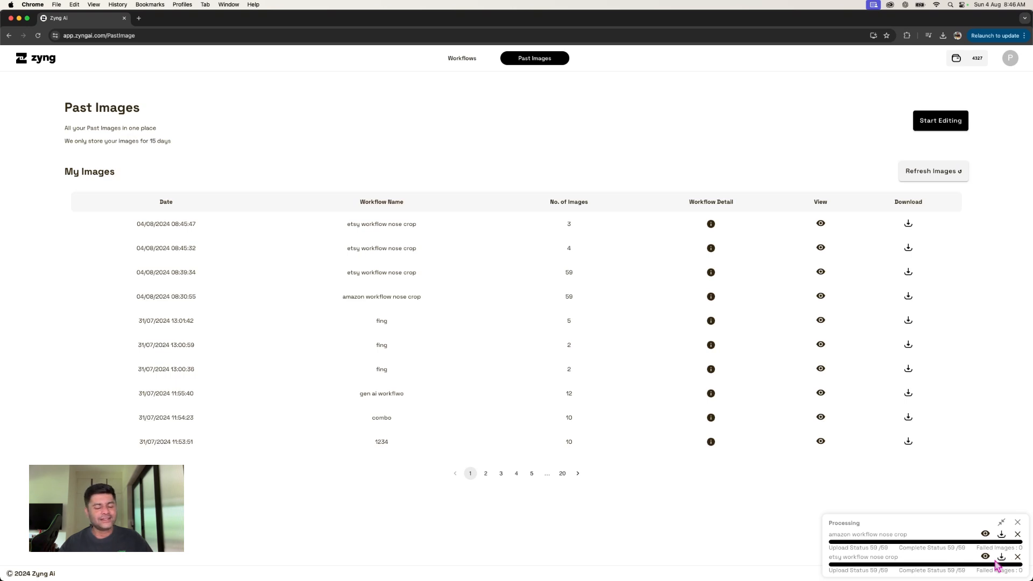
- Open the etsy workflow nose crop, replace its sample image with the red customized-unisex hat JPG from Desktop, run the preview and close the editor
left_click(469, 59)
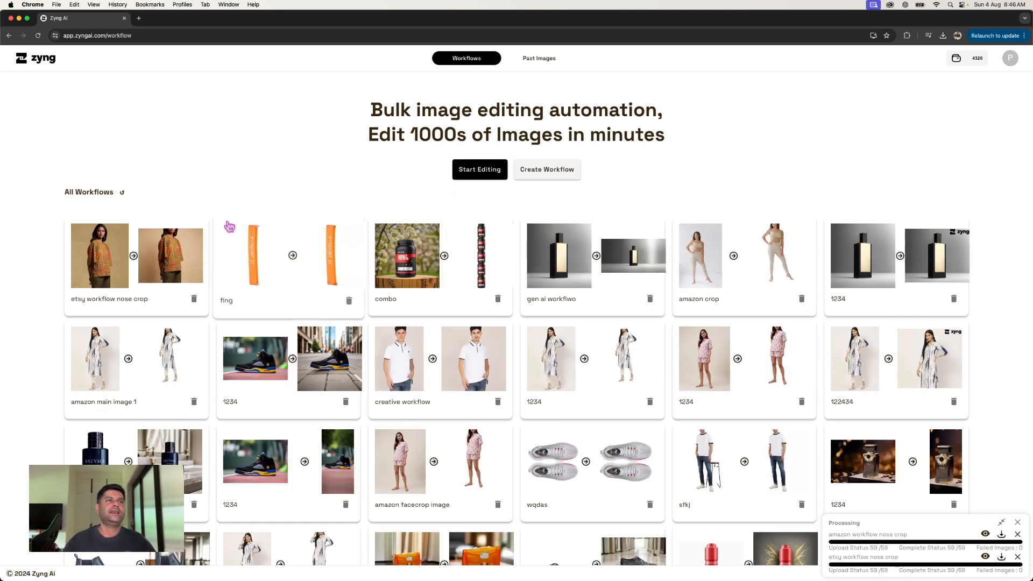
left_click(556, 174)
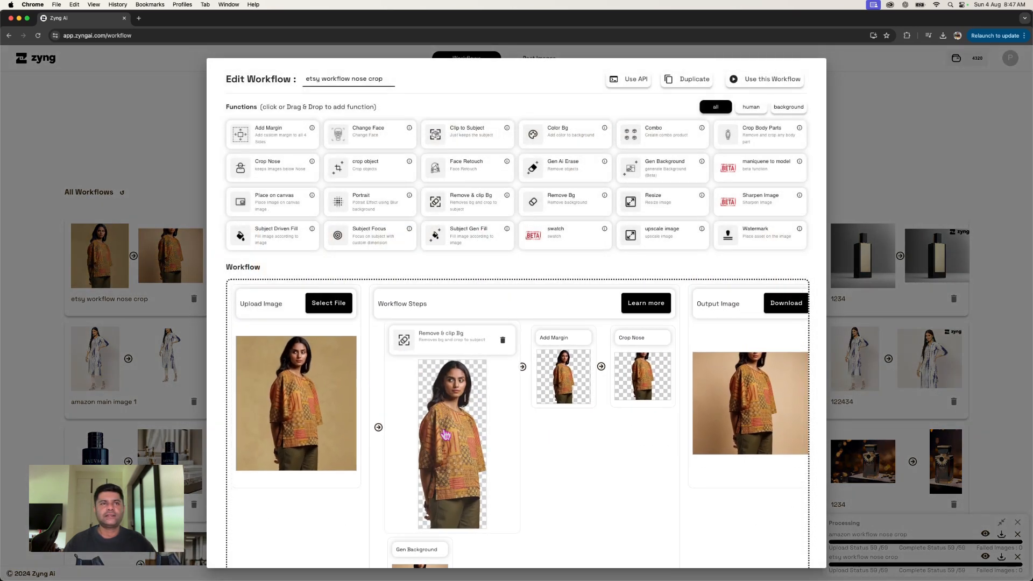
left_click(353, 316)
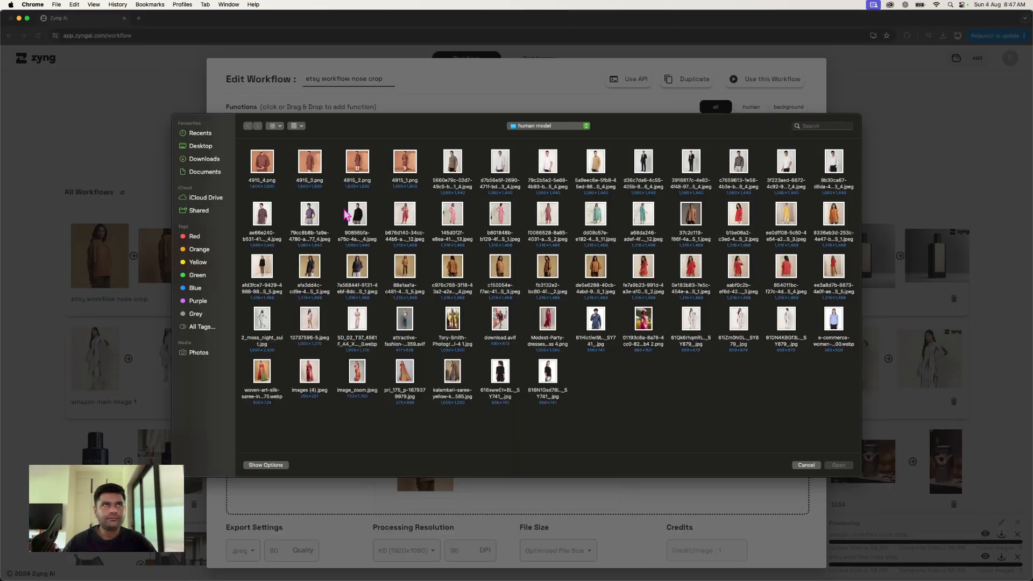
left_click(204, 152)
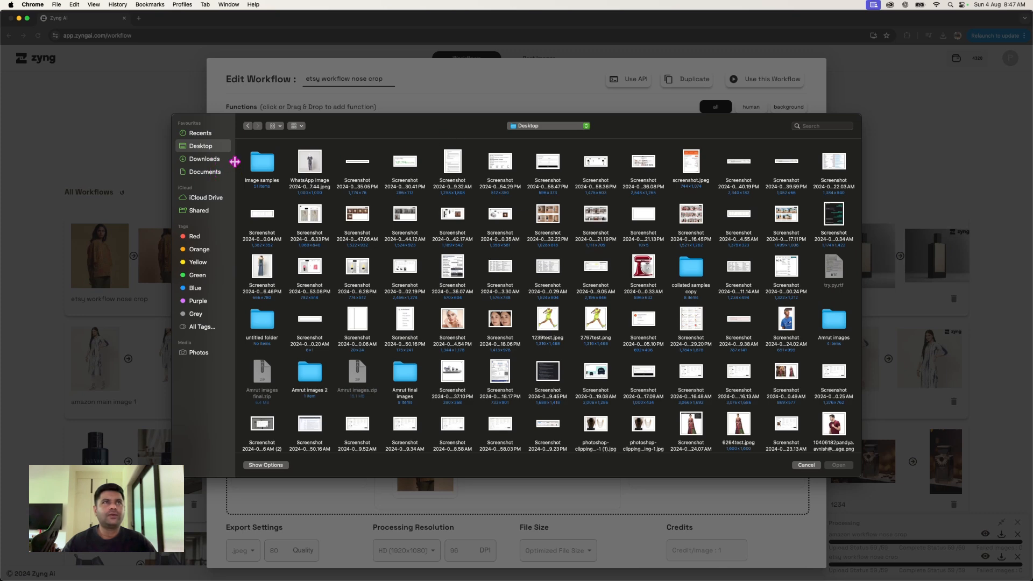
scroll(429, 291, "down", 5)
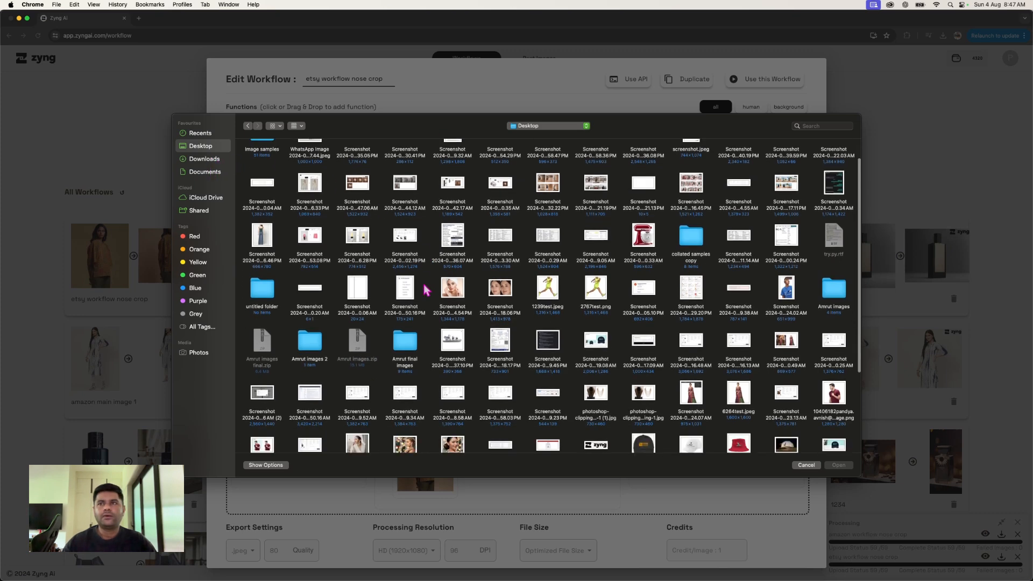
left_click(733, 317)
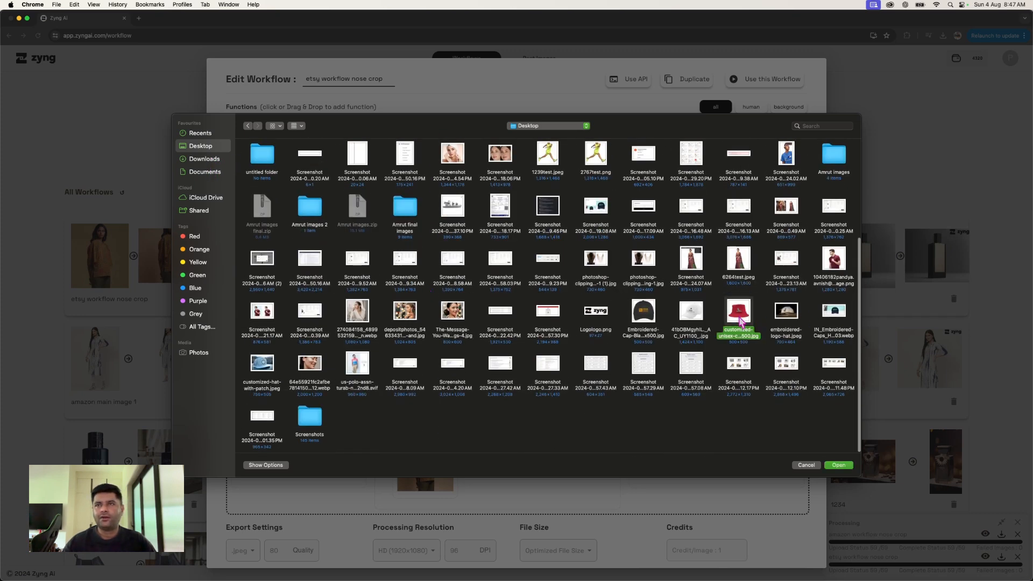
left_click(839, 465)
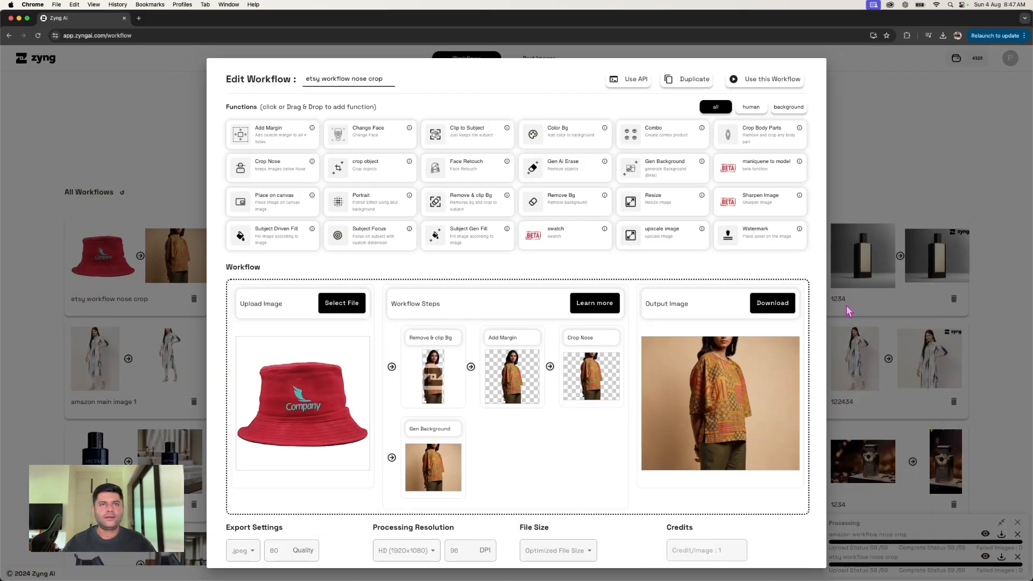
mouse_move(437, 395)
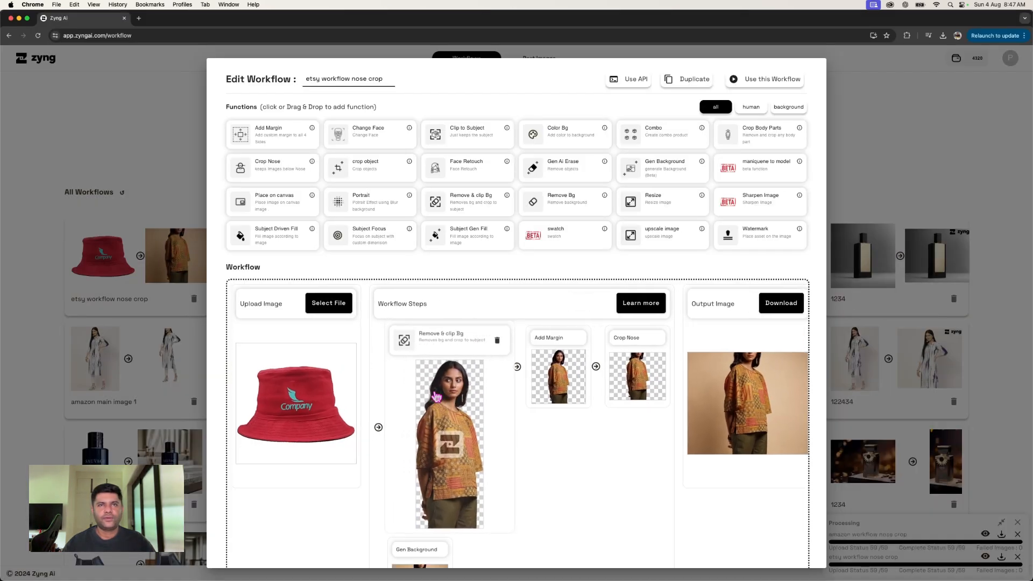
mouse_move(549, 472)
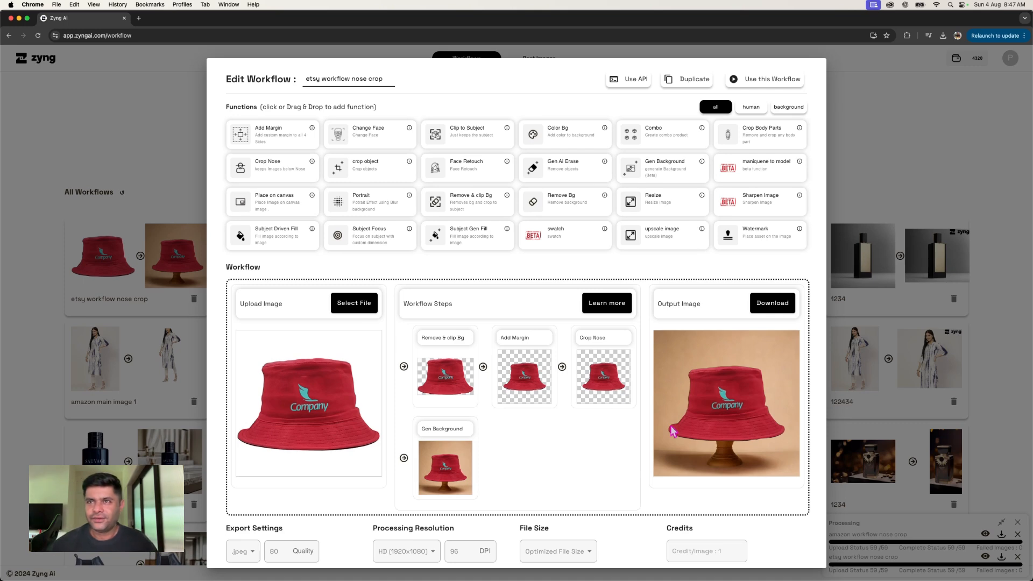
left_click(893, 201)
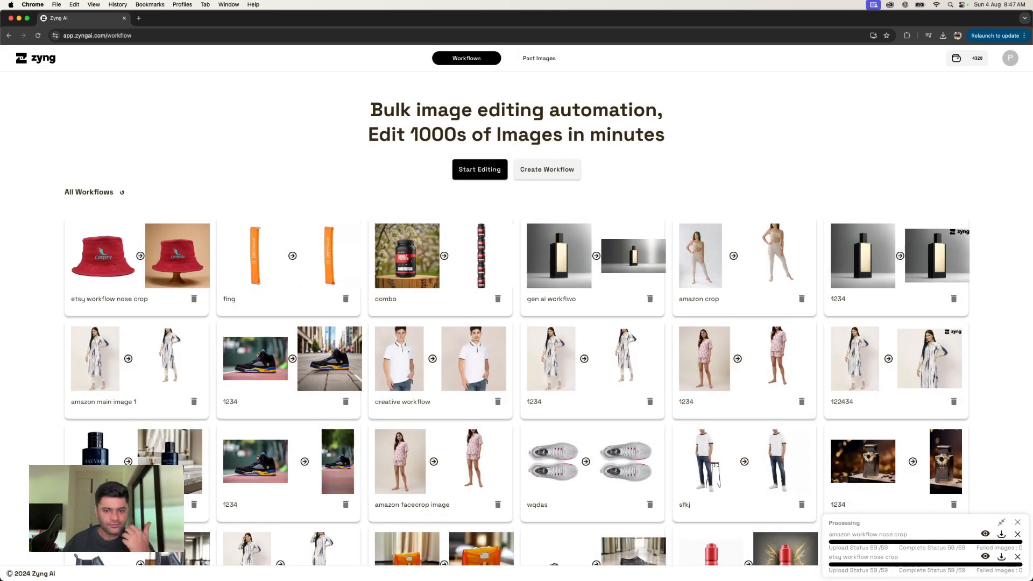
- Browse the before-and-after previews of the saved workflows
scroll(542, 565, "down", 5)
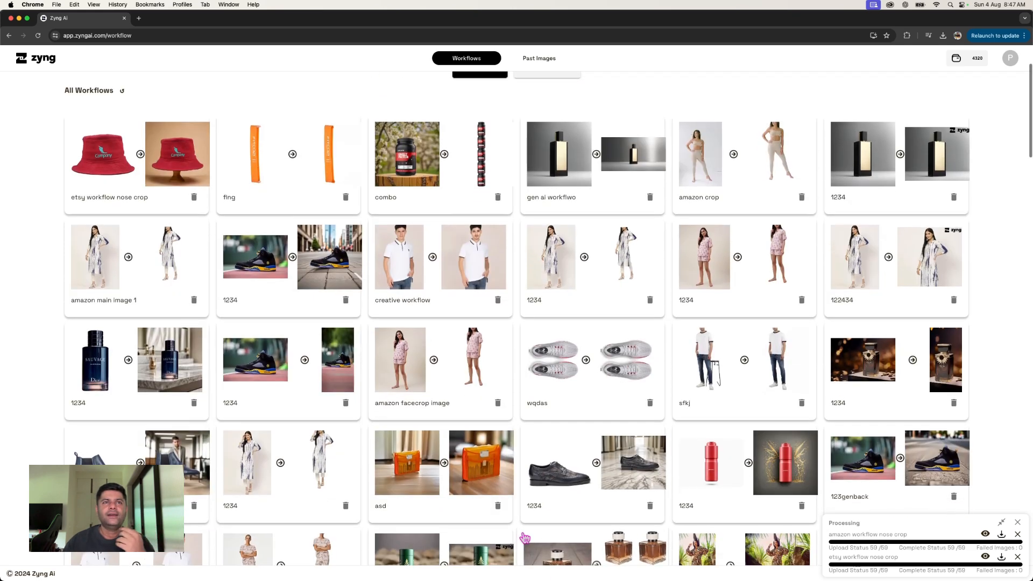